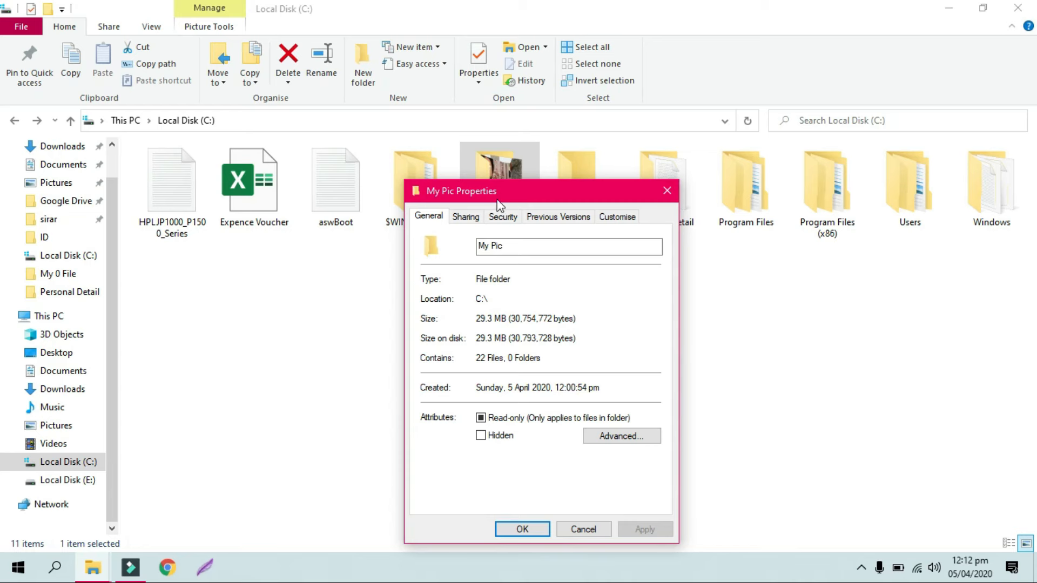
# Step: Open the My Pic folder's security permissions for editing and select the Administrators group
pyautogui.click(465, 217)
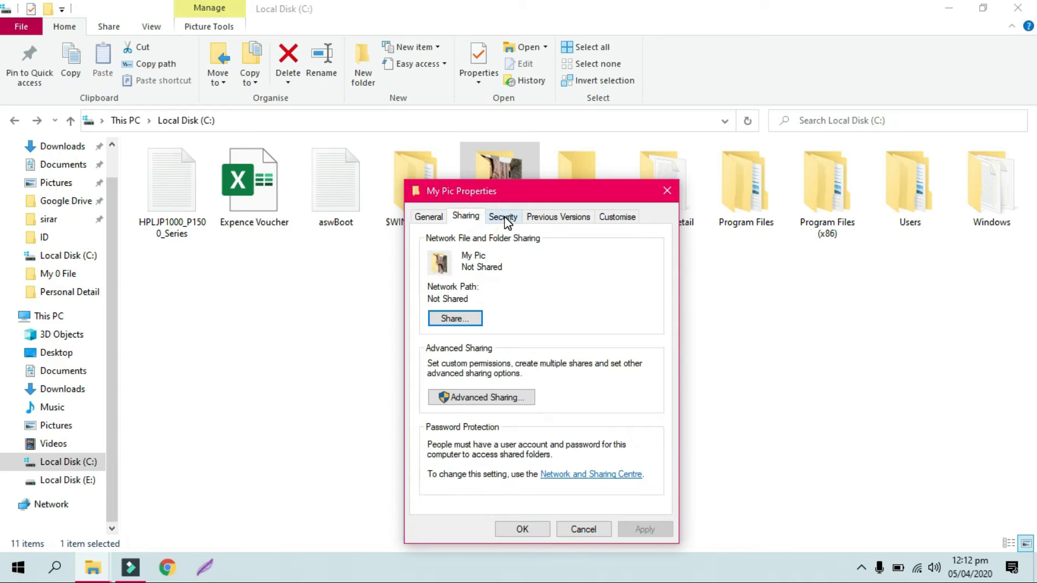
pyautogui.click(508, 222)
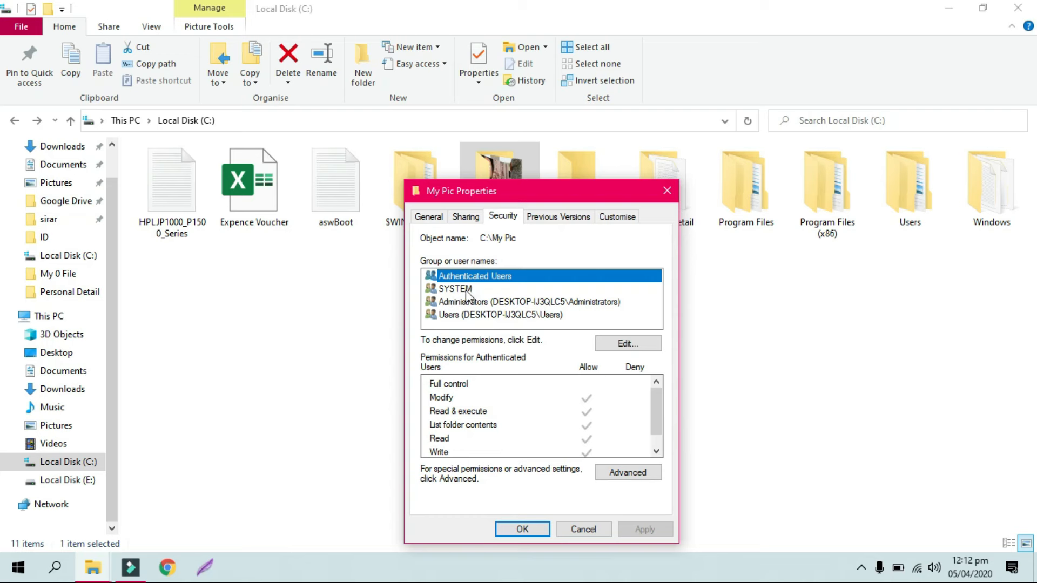
pyautogui.click(496, 305)
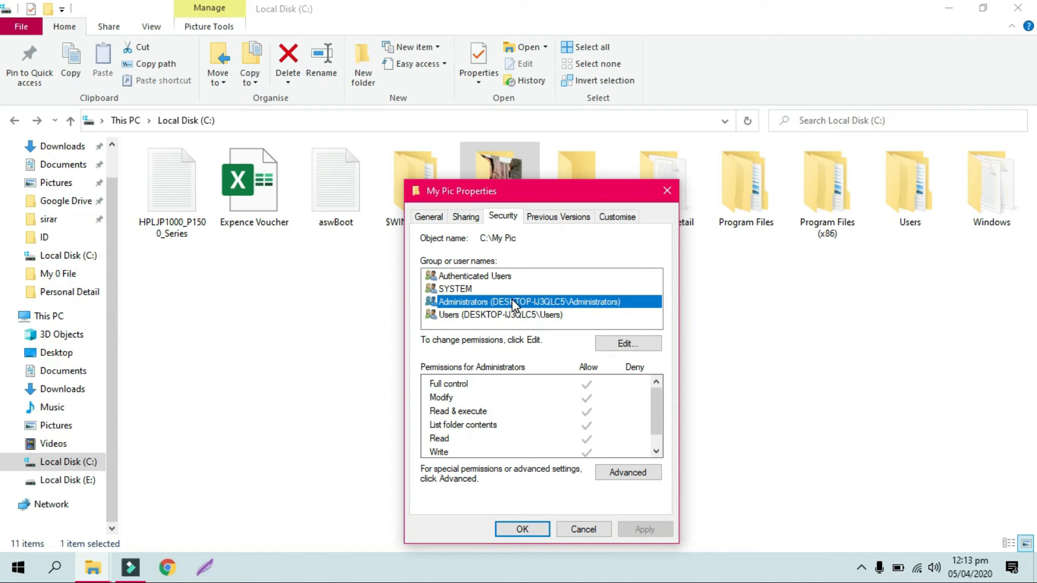
pyautogui.click(635, 349)
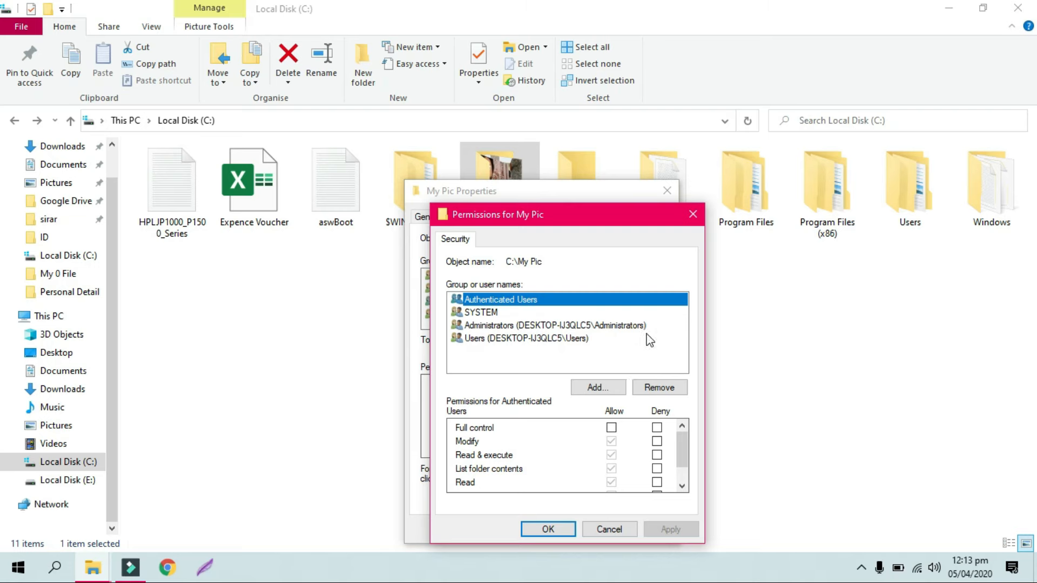
pyautogui.moveTo(611, 214); pyautogui.dragTo(774, 193)
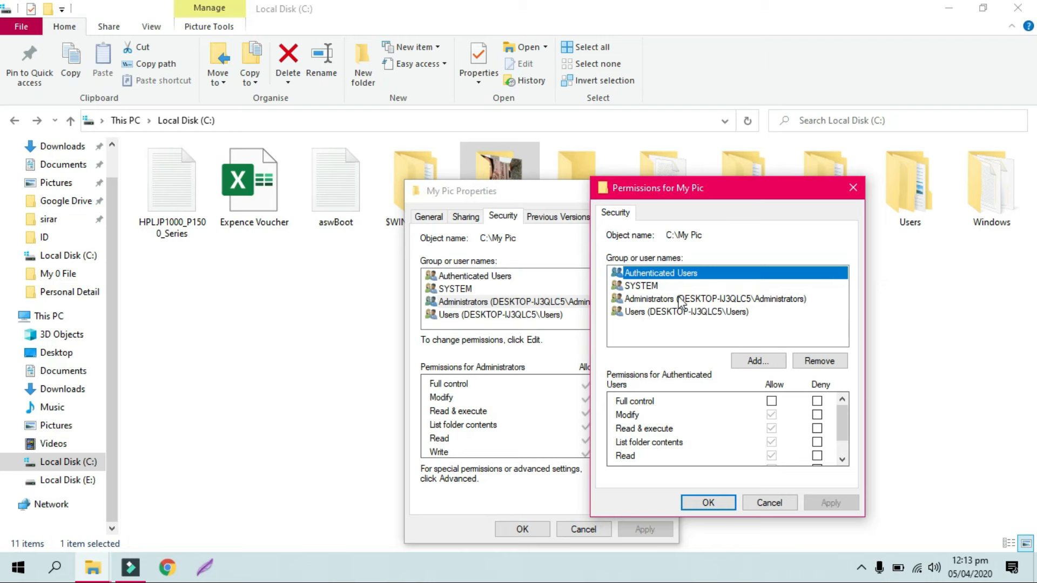
pyautogui.click(658, 300)
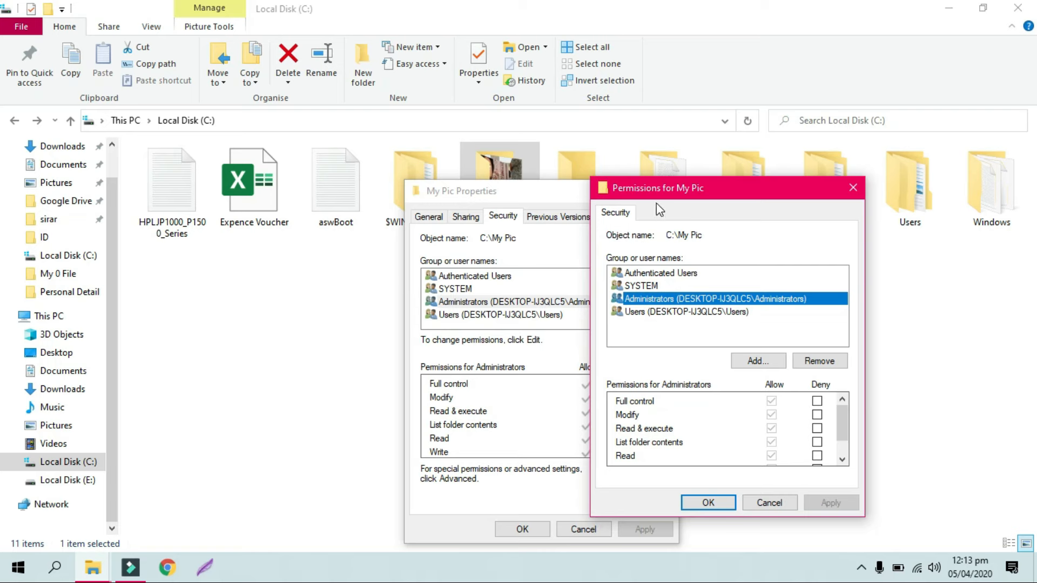
pyautogui.moveTo(723, 189); pyautogui.dragTo(577, 161)
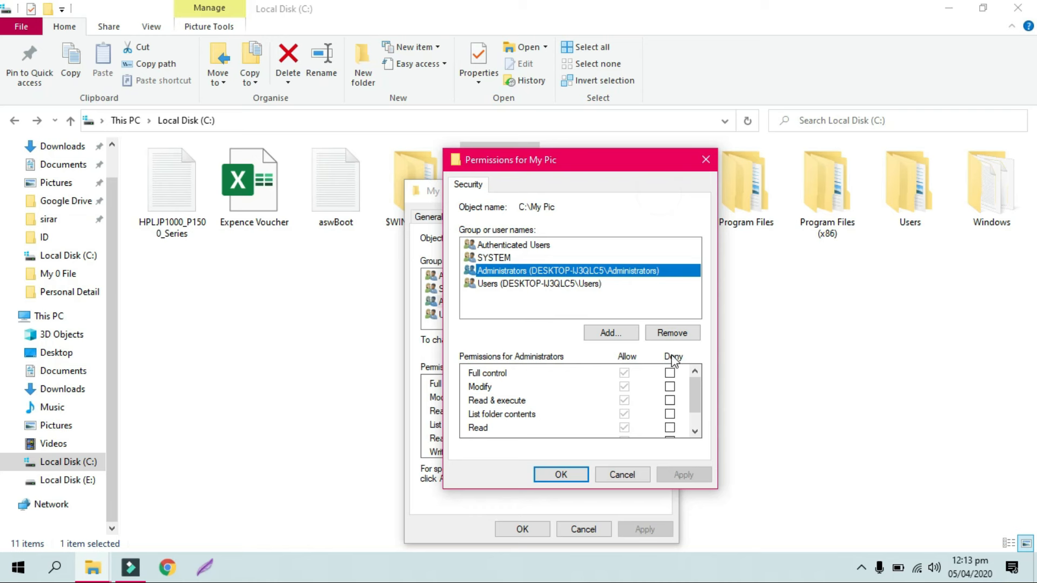
# Step: Deny Full control on the My Pic folder to Administrators, accept the deny entry and close the folder's properties
pyautogui.moveTo(696, 386)
pyautogui.mouseDown()
pyautogui.moveTo(697, 420)
pyautogui.moveTo(696, 377)
pyautogui.moveTo(696, 402)
pyautogui.moveTo(692, 387)
pyautogui.mouseUp()
pyautogui.click(670, 373)
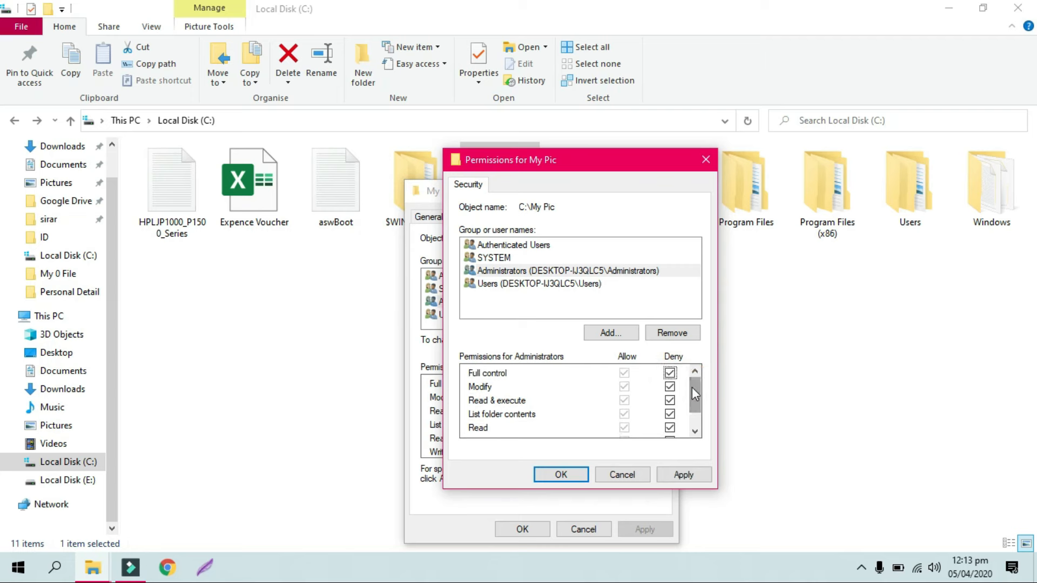
pyautogui.click(691, 479)
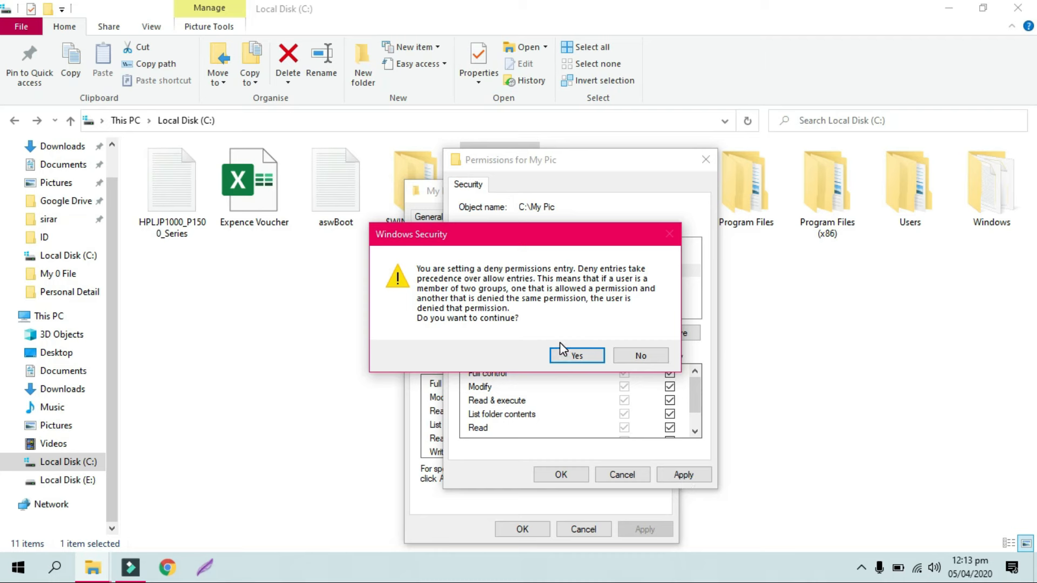
pyautogui.click(590, 356)
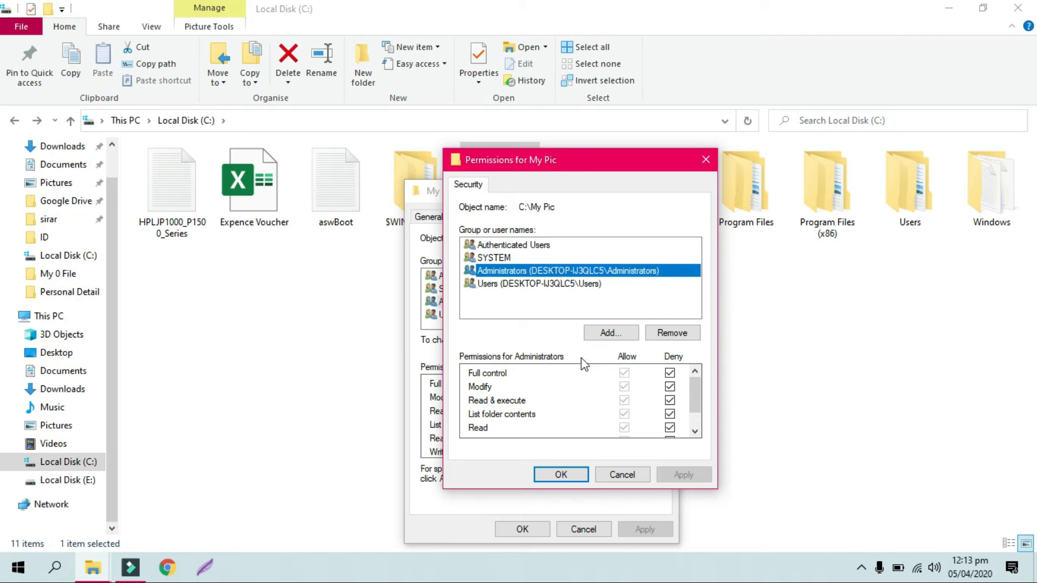
pyautogui.click(566, 477)
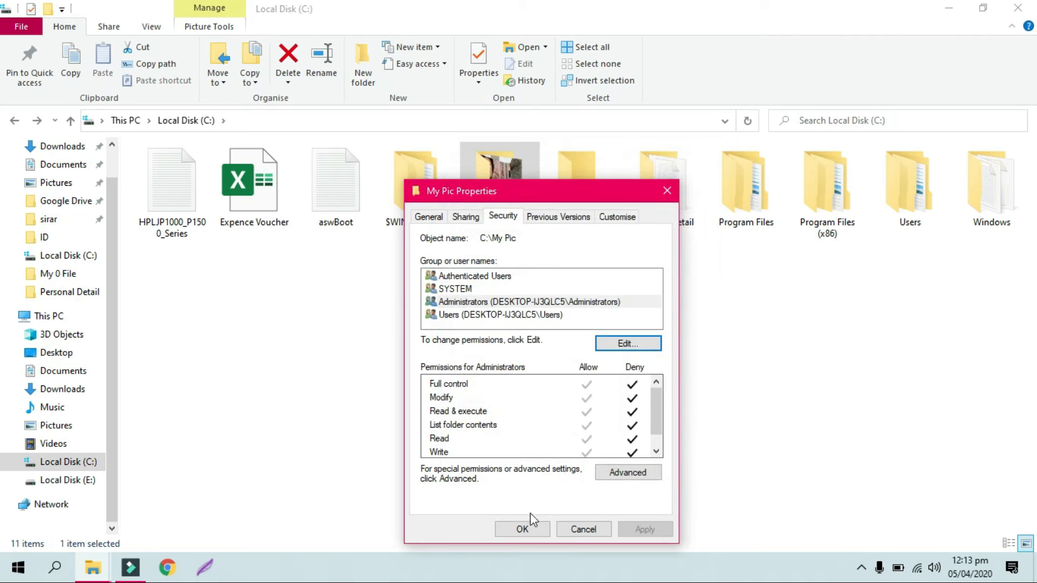
pyautogui.click(523, 529)
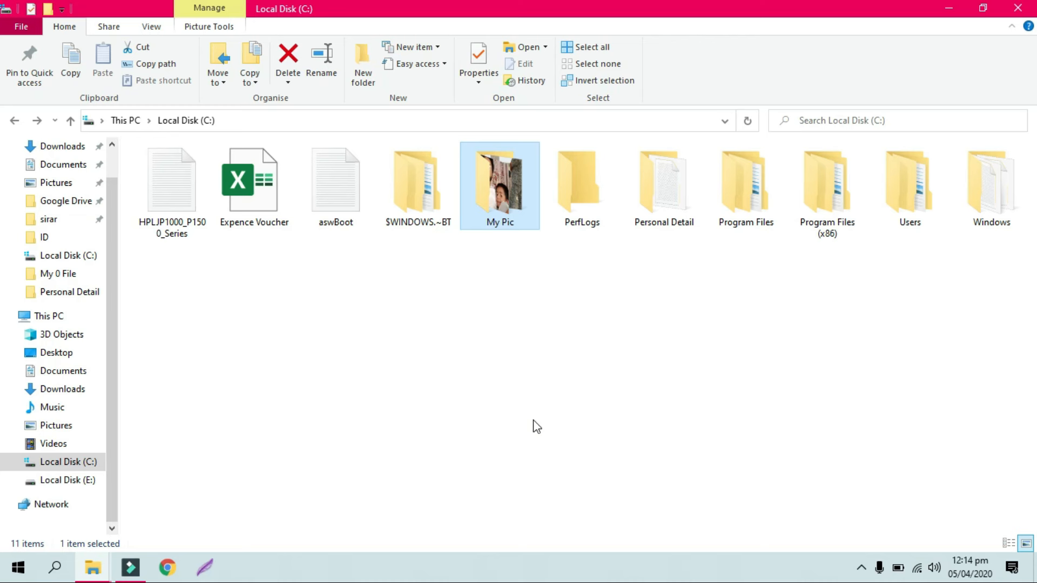
# Step: Try to open the My Pic folder, continuing through the request for permanent access
pyautogui.click(556, 286)
pyautogui.doubleClick(507, 221)
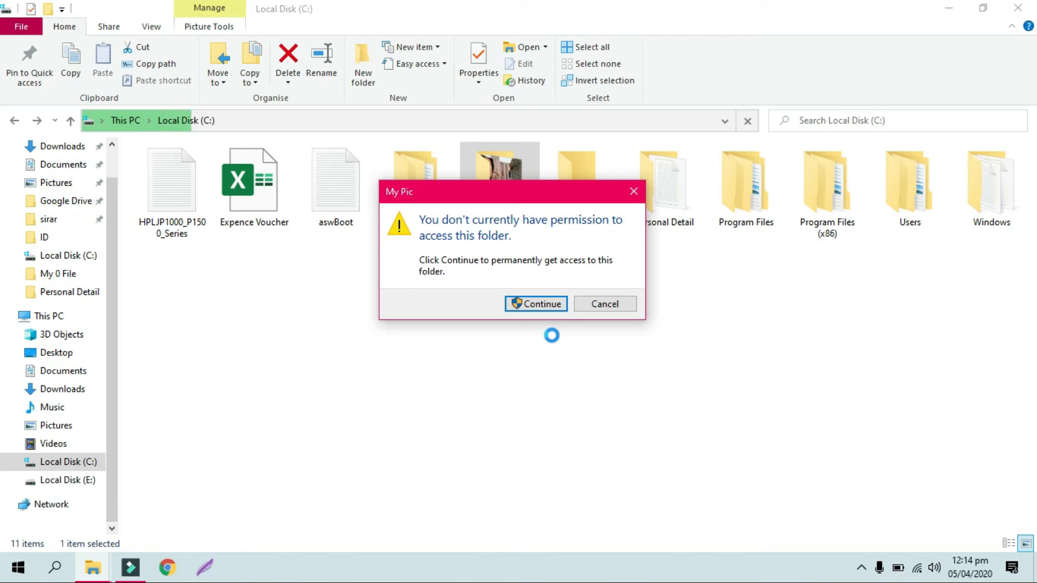
pyautogui.click(546, 304)
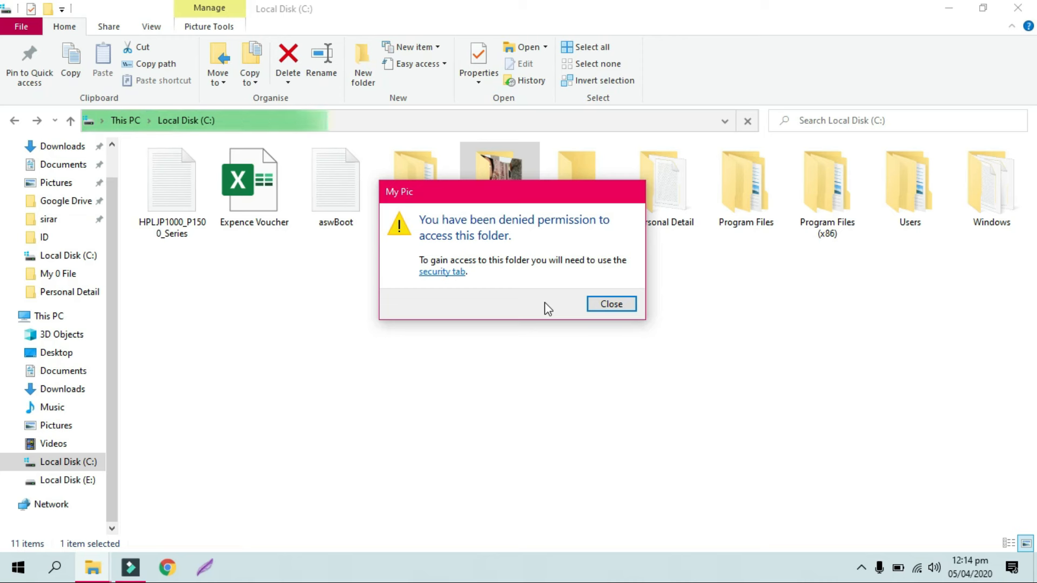
pyautogui.click(627, 305)
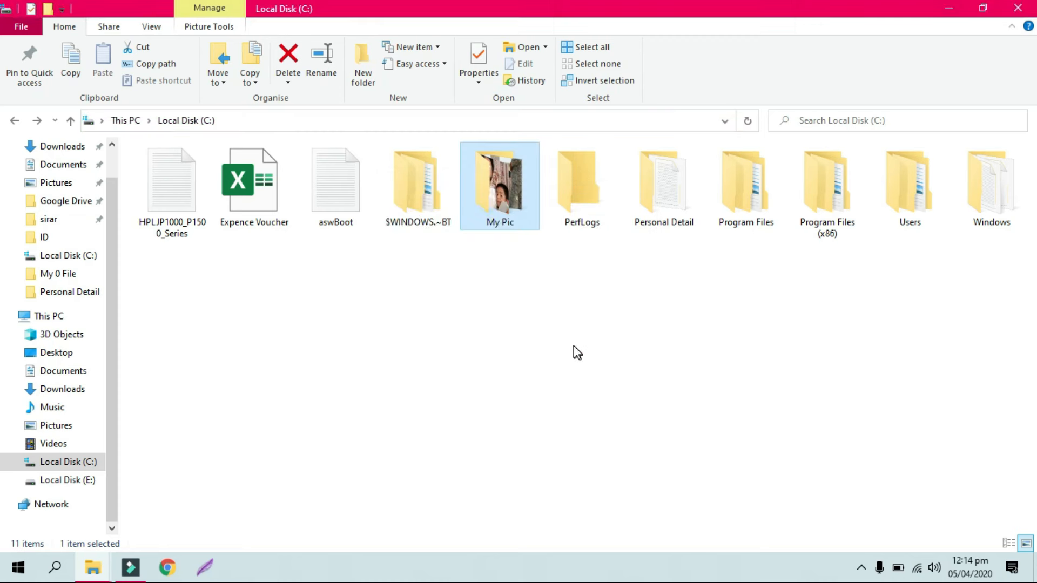
pyautogui.click(533, 336)
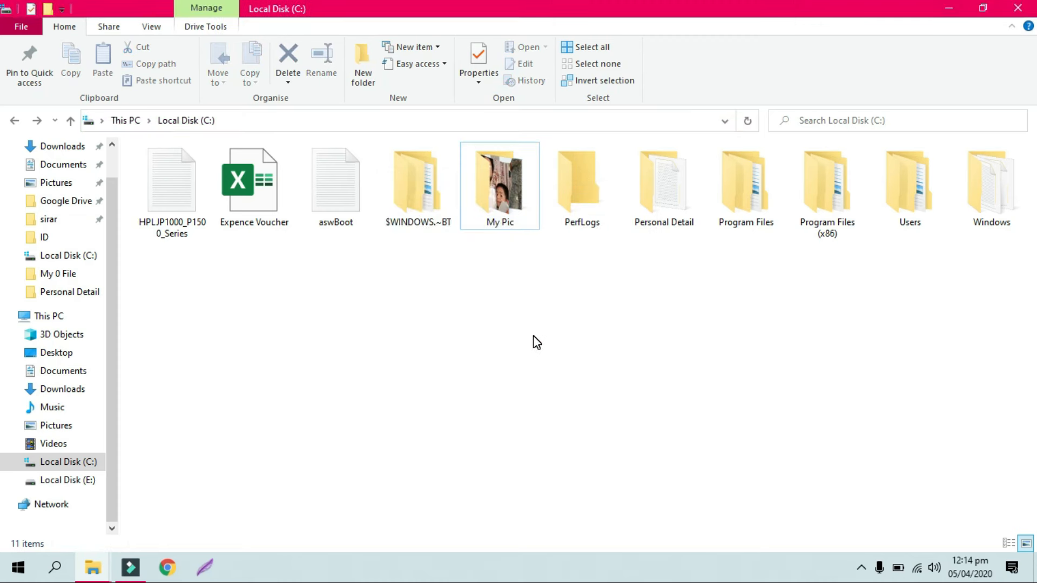
# Step: Try to delete the My Pic folder, retry once and cancel the deletion
pyautogui.rightClick(506, 224)
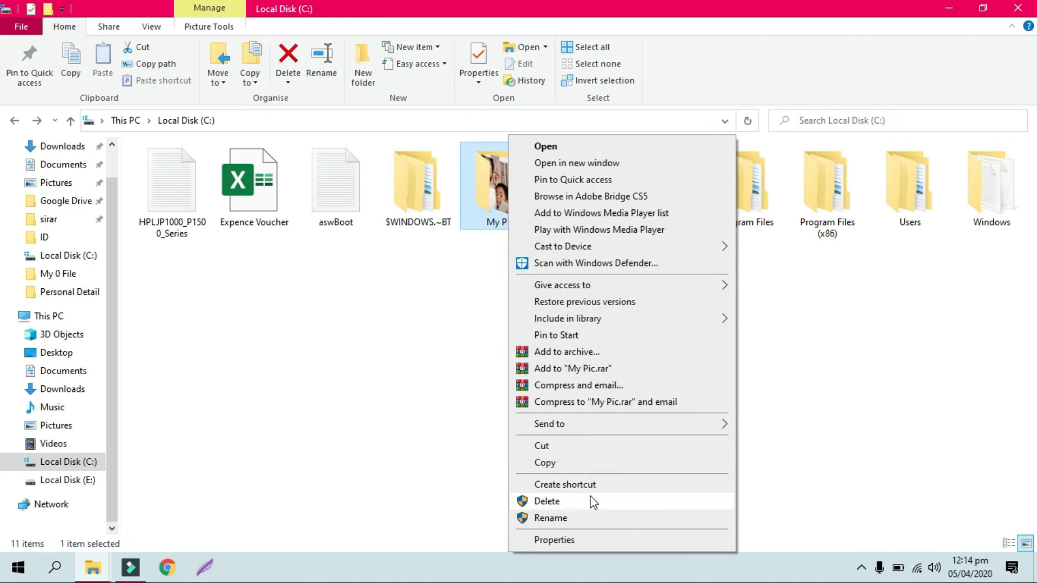
pyautogui.click(547, 501)
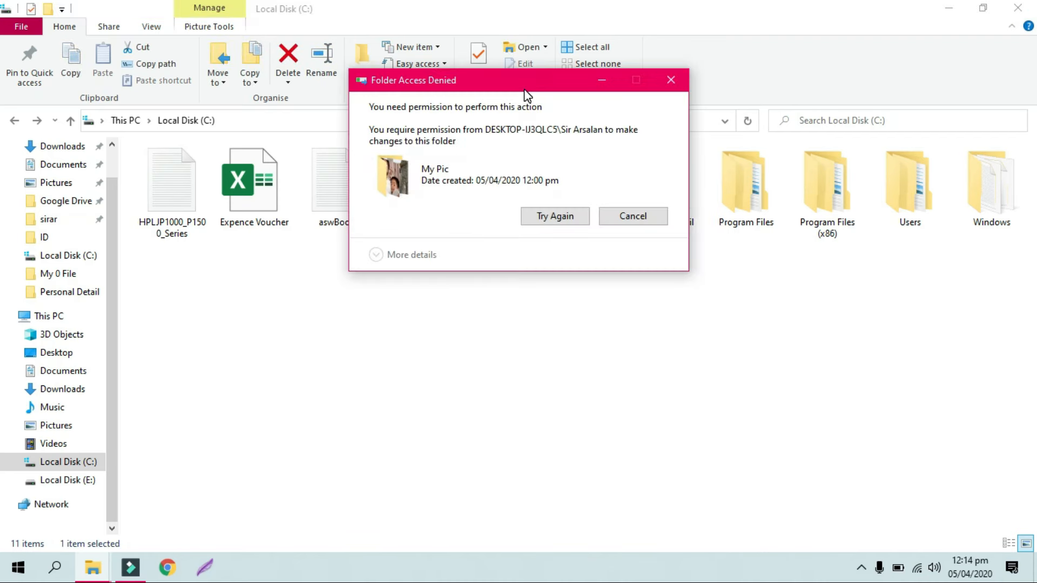
pyautogui.click(530, 378)
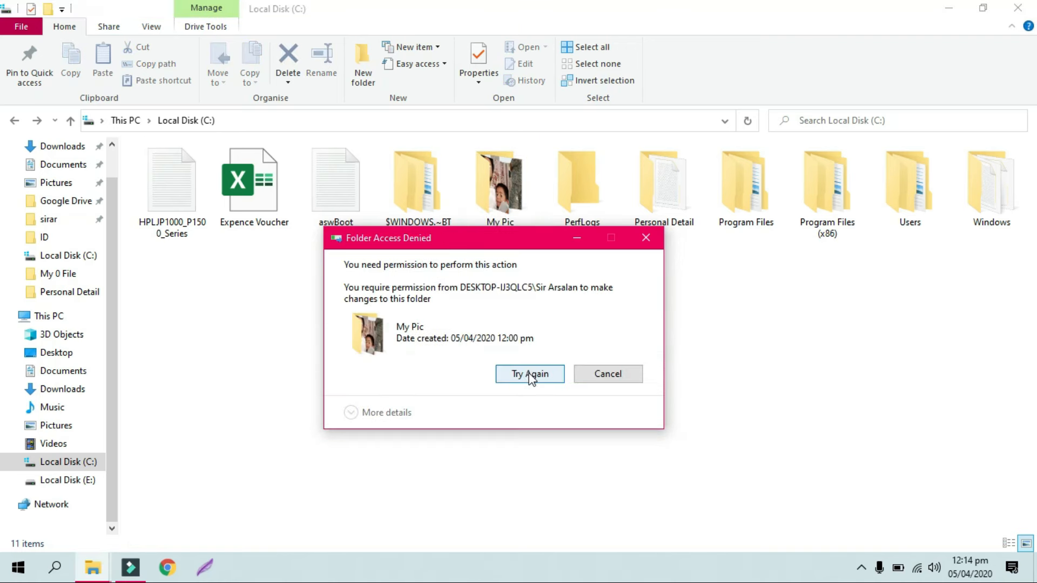
pyautogui.click(610, 376)
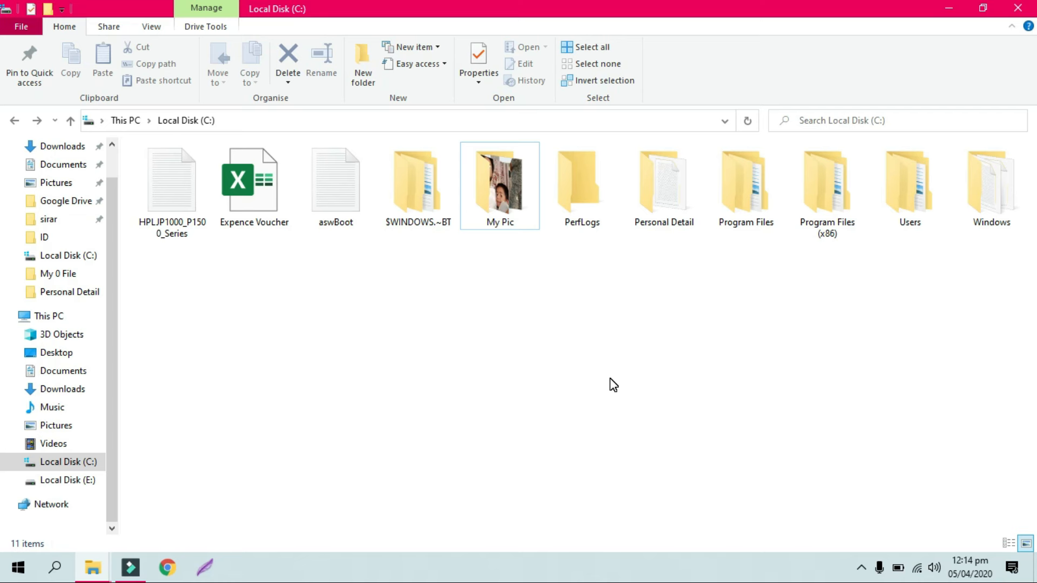
# Step: Try once more to open the My Pic folder, dismiss the access request and deselect the folder
pyautogui.doubleClick(507, 224)
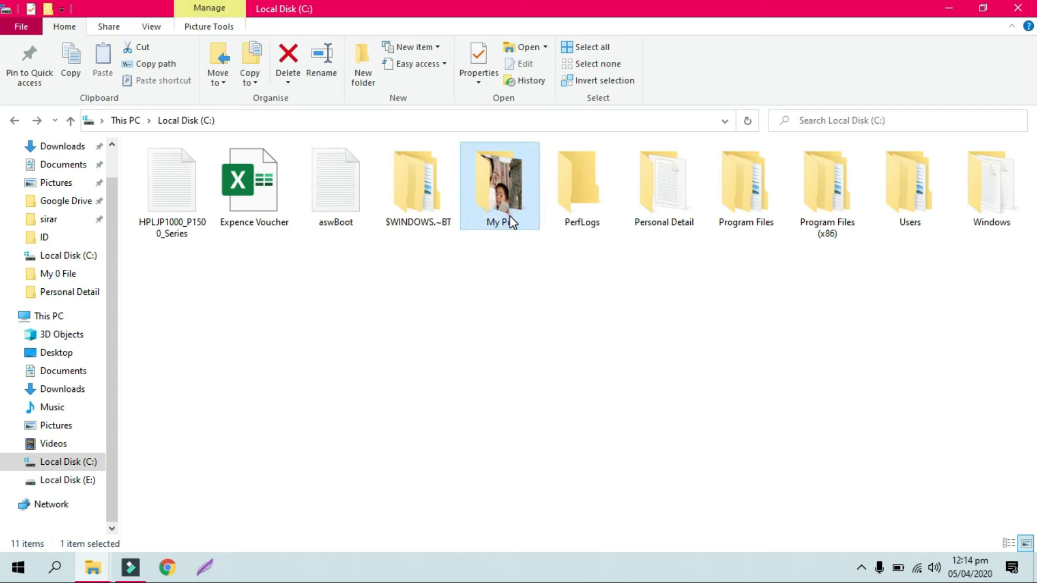
pyautogui.click(591, 309)
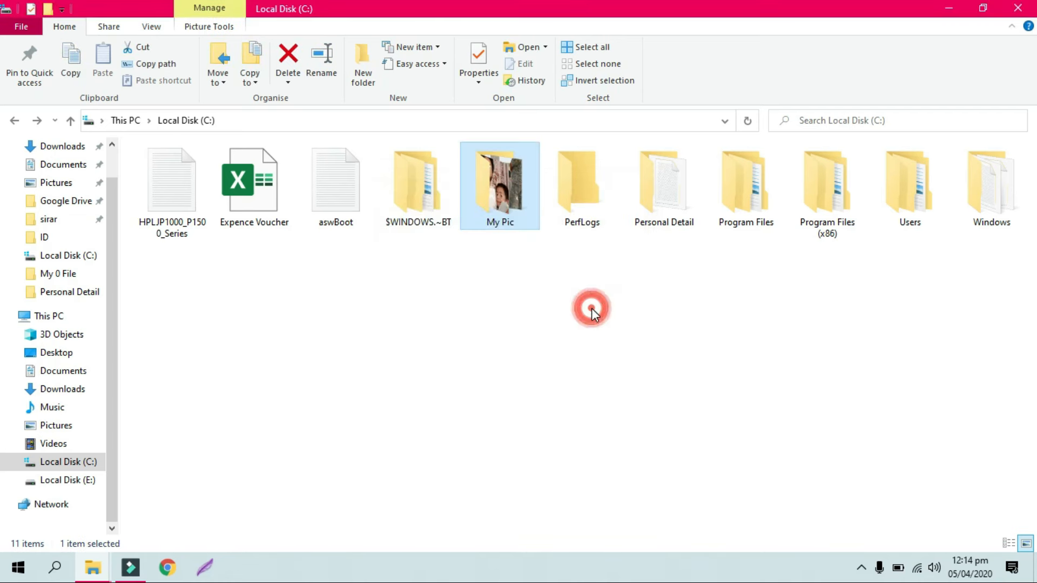
pyautogui.click(530, 330)
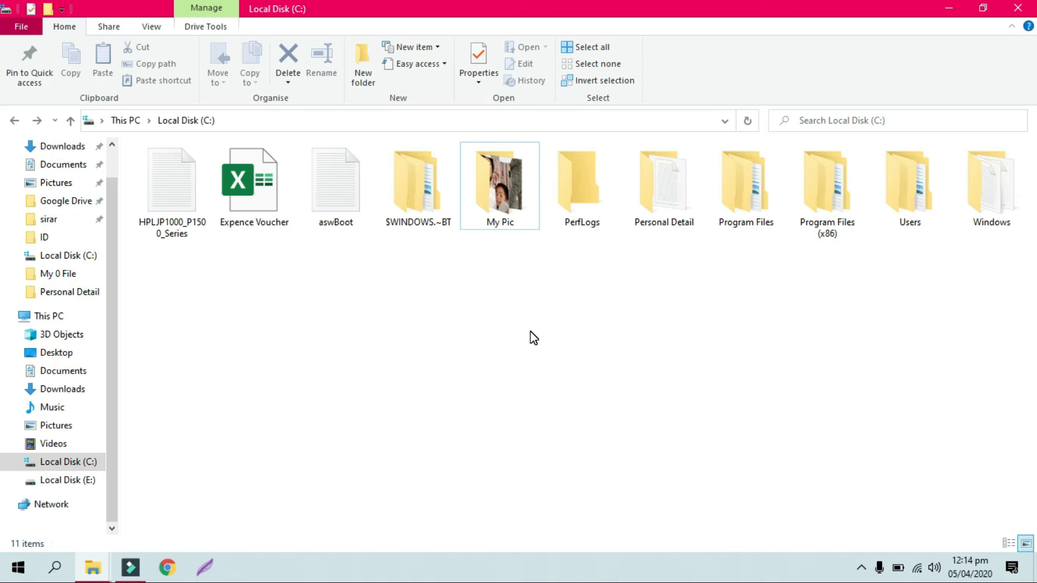
# Step: Reopen the My Pic folder's security properties and bring up the editable permissions of the Administrators group
pyautogui.click(503, 214)
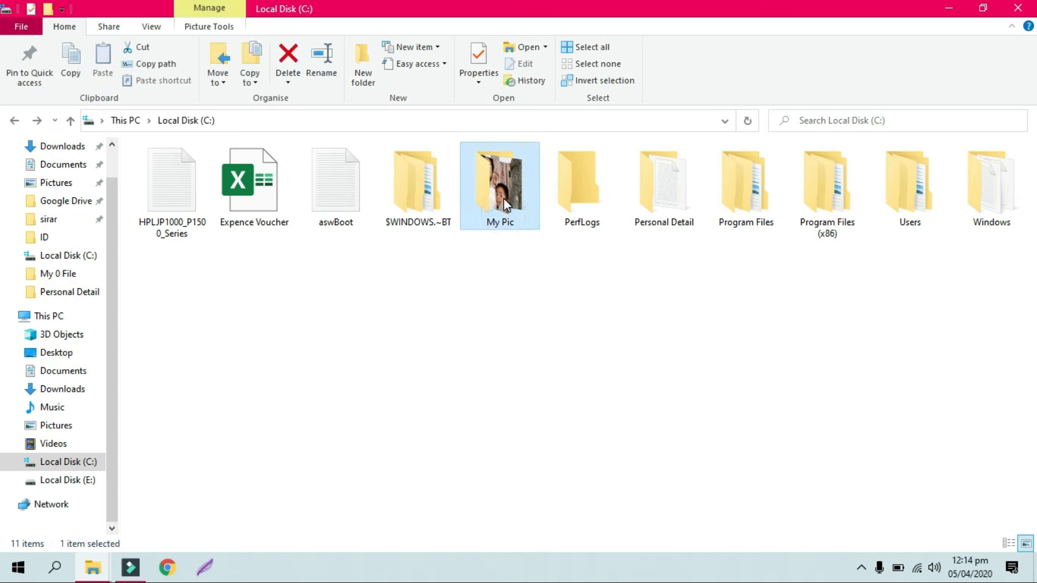
pyautogui.rightClick(505, 204)
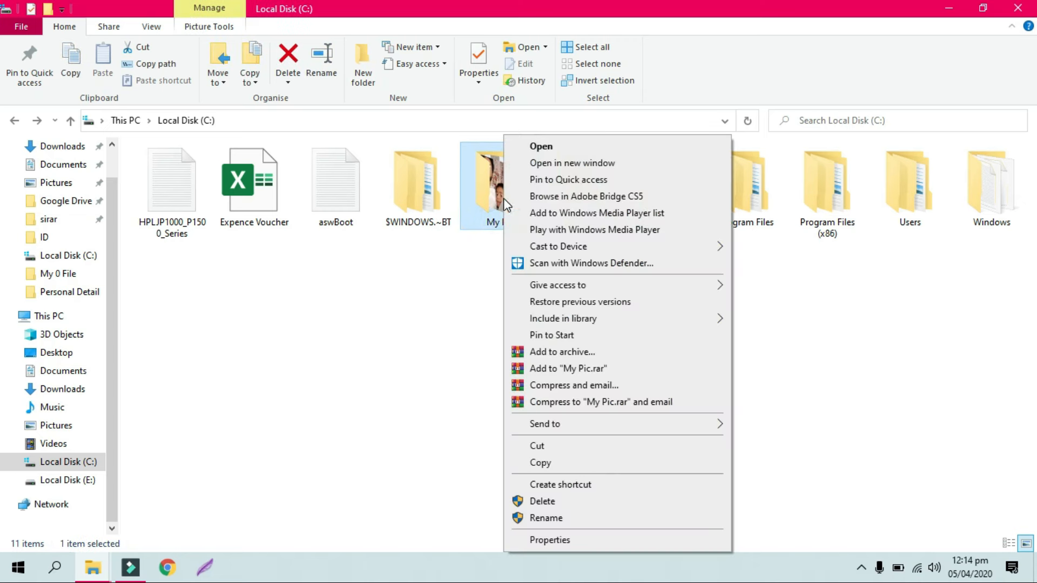
pyautogui.click(597, 542)
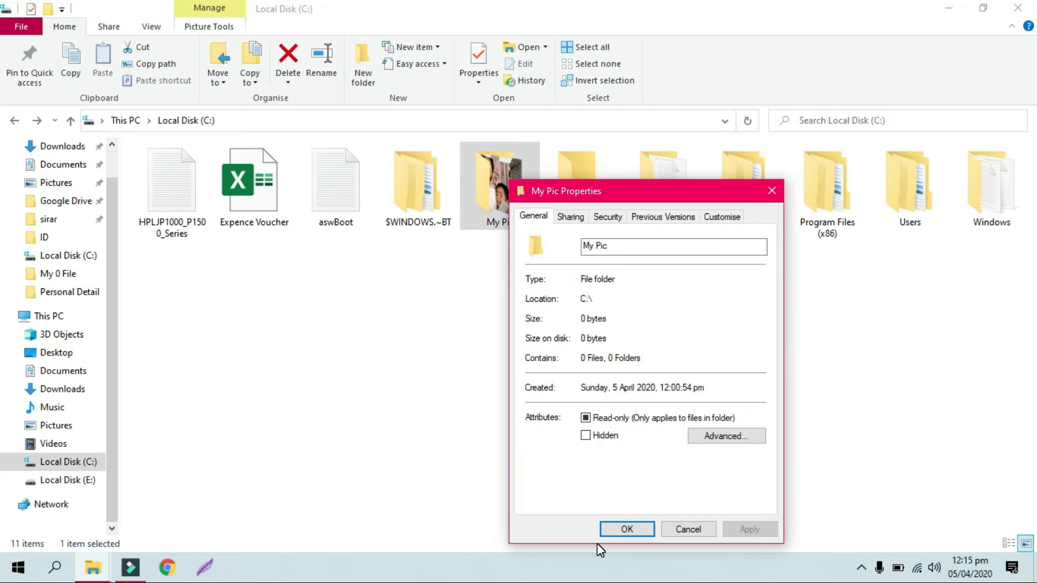
pyautogui.click(612, 221)
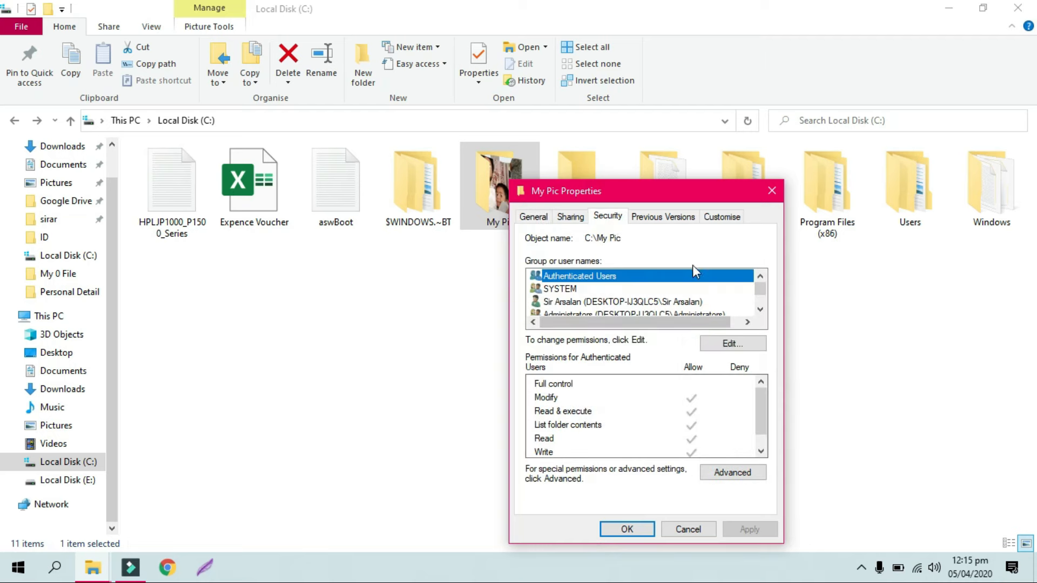
pyautogui.click(760, 310)
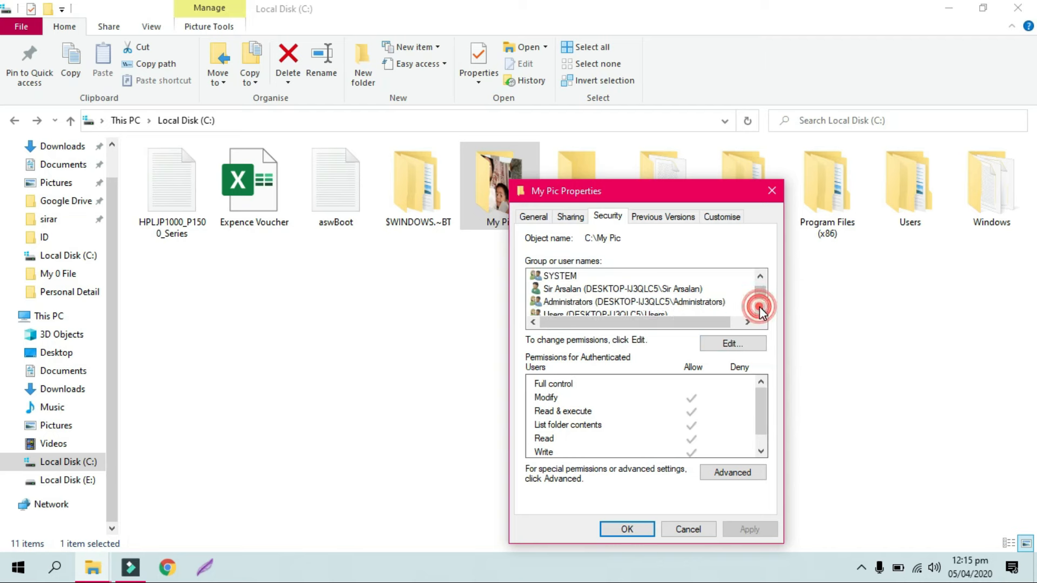
pyautogui.click(617, 305)
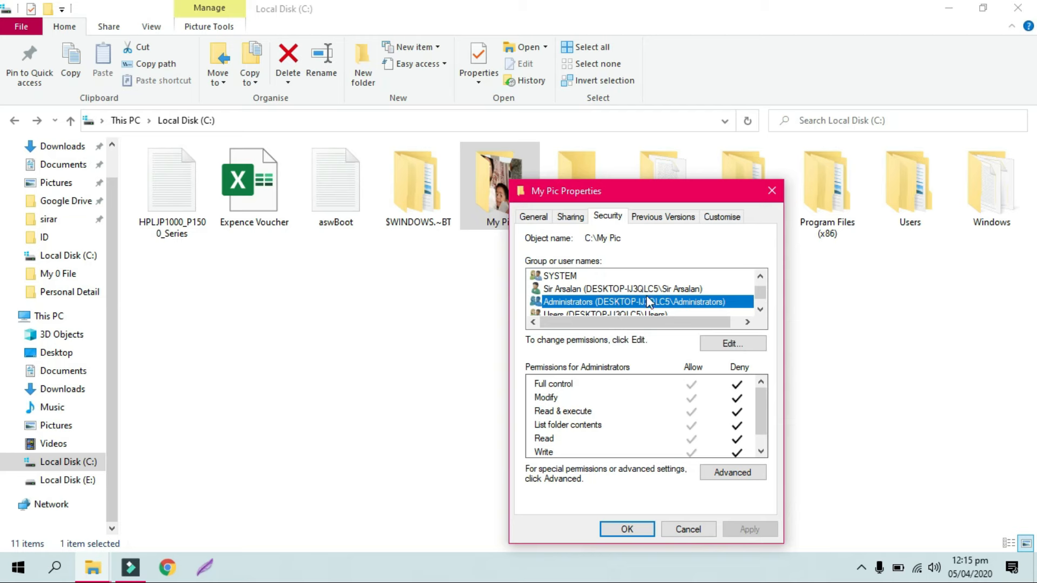
pyautogui.click(746, 348)
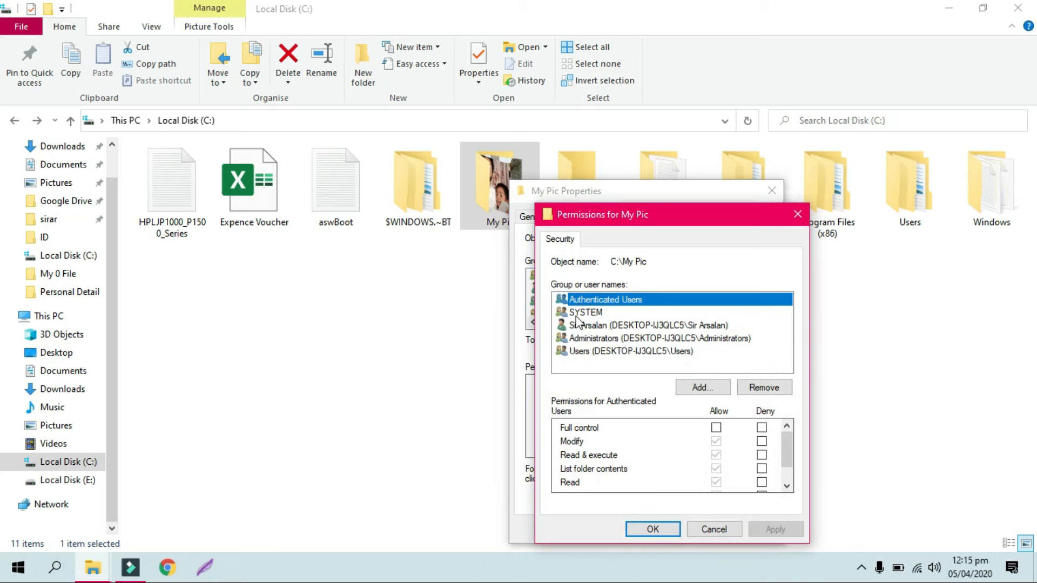
pyautogui.click(648, 340)
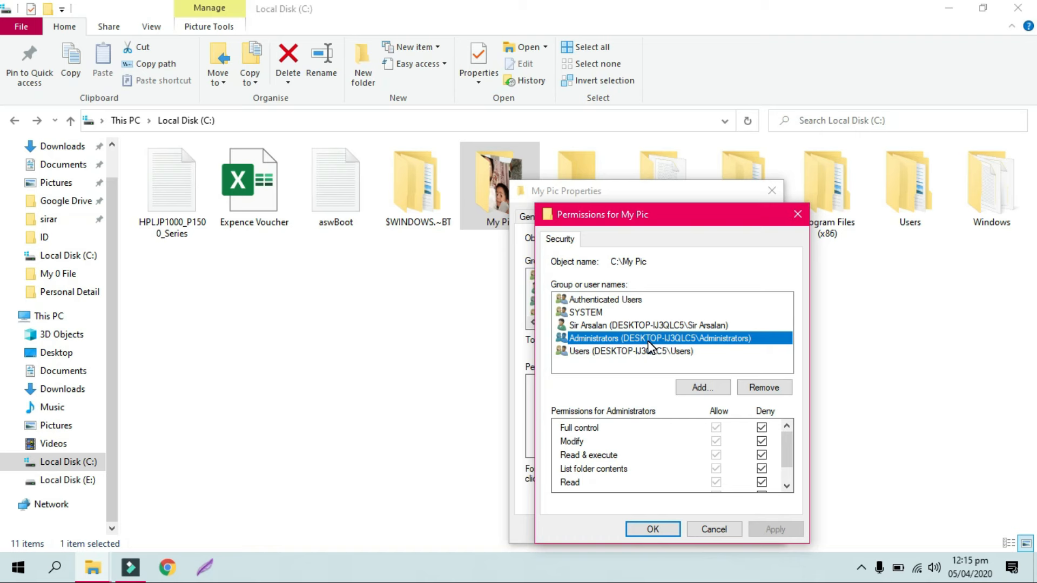
# Step: Clear all Deny permissions for Administrators, from Full control through Write, then apply the change and close the folder's properties
pyautogui.click(762, 428)
pyautogui.click(762, 441)
pyautogui.click(761, 455)
pyautogui.click(761, 468)
pyautogui.click(762, 482)
pyautogui.scroll(-1, 787, 486)
pyautogui.click(762, 470)
pyautogui.click(778, 528)
pyautogui.click(652, 528)
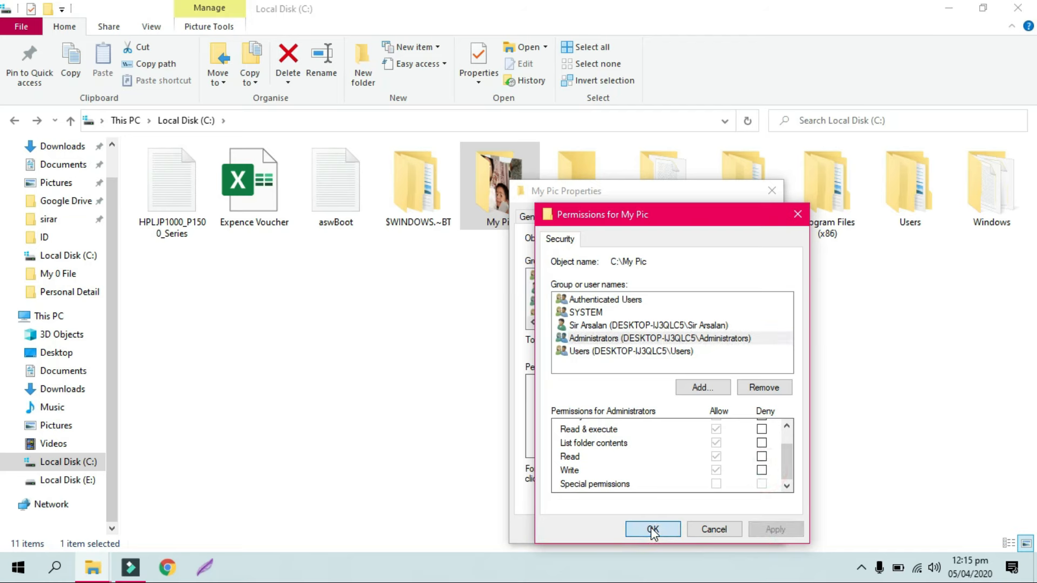
pyautogui.click(636, 530)
# Step: Open the My Pic folder to check access to its pictures, and return to Local Disk (C:)
pyautogui.click(549, 365)
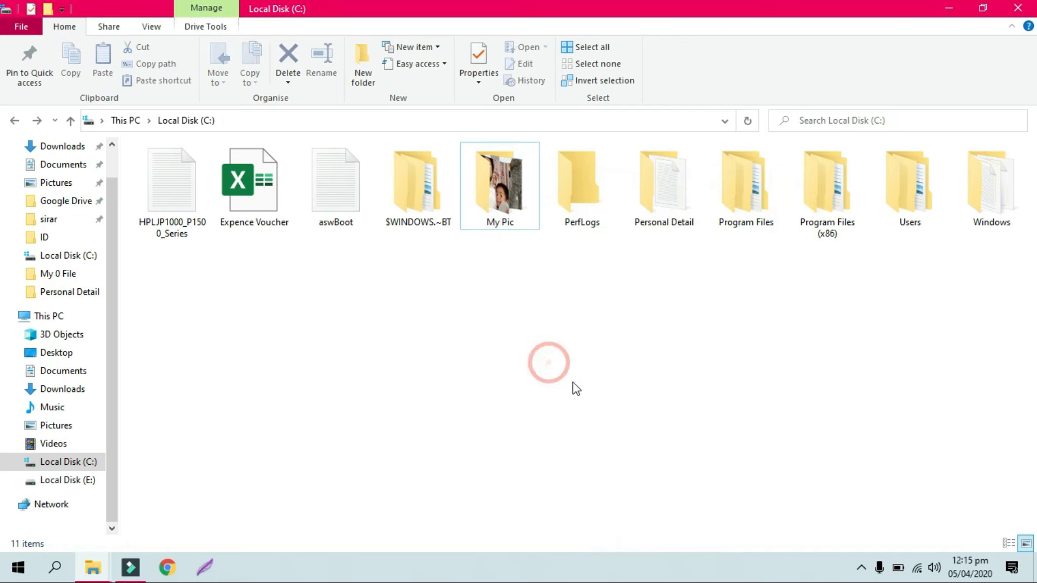
pyautogui.doubleClick(504, 205)
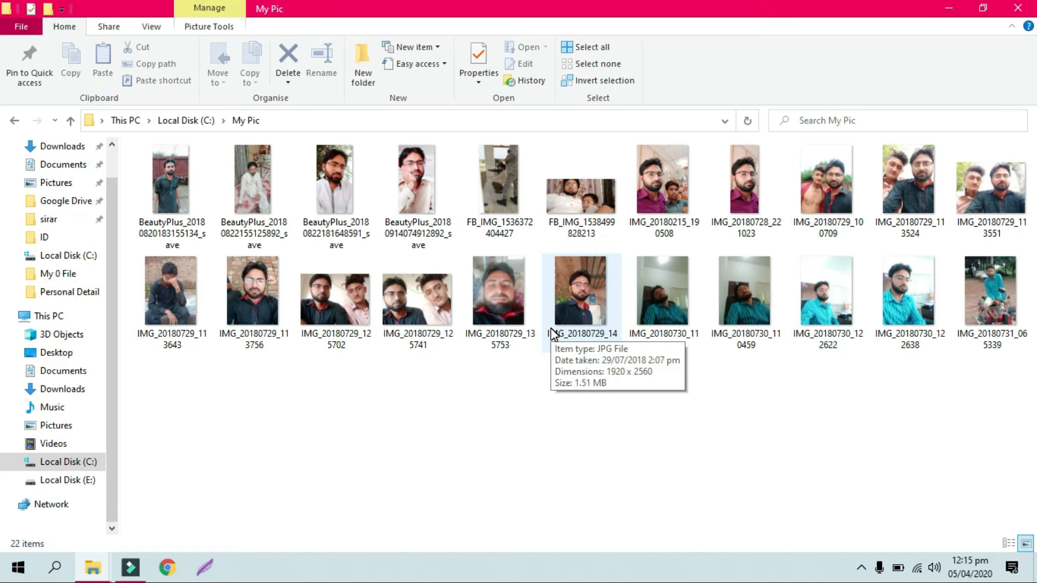
pyautogui.hotkey('alt', 'Left')
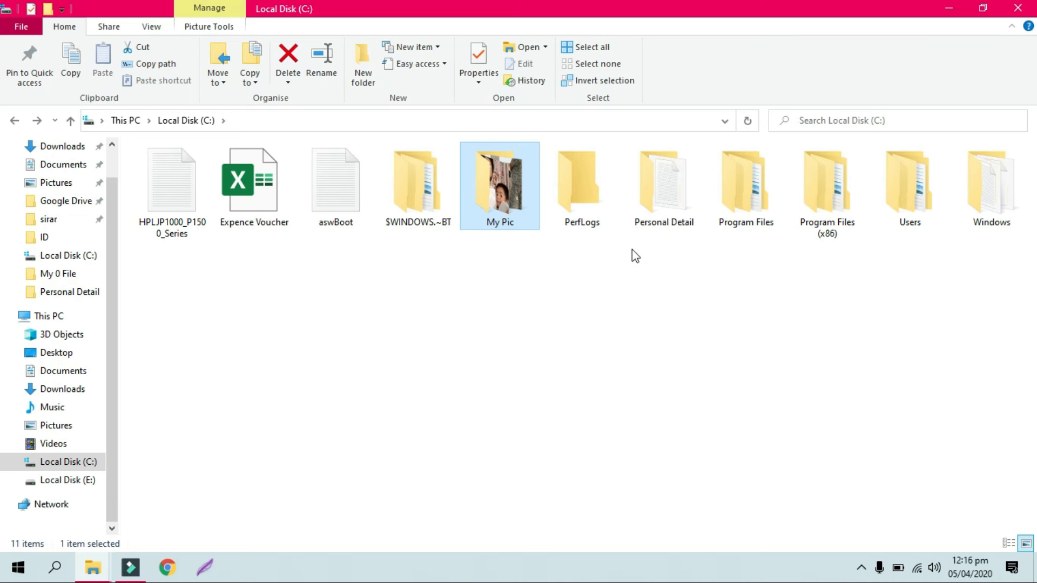
# Step: Open the Personal Detail folder on Local Disk (C:)
pyautogui.doubleClick(657, 235)
pyautogui.rightClick(334, 205)
pyautogui.moveTo(381, 211)
pyautogui.click(539, 210)
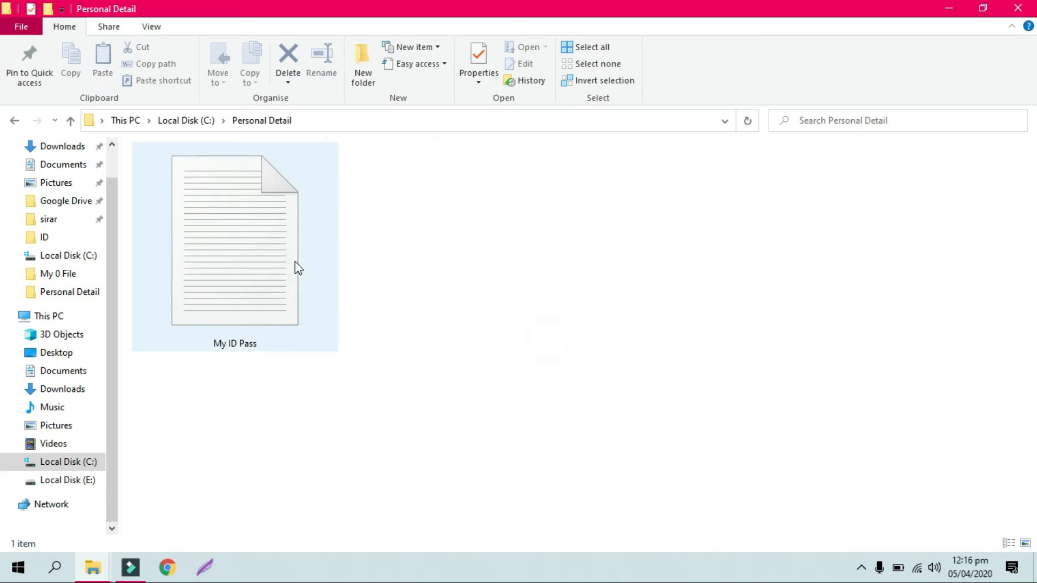
# Step: View the contents of the My ID Pass text file, close it and deselect the file
pyautogui.doubleClick(266, 264)
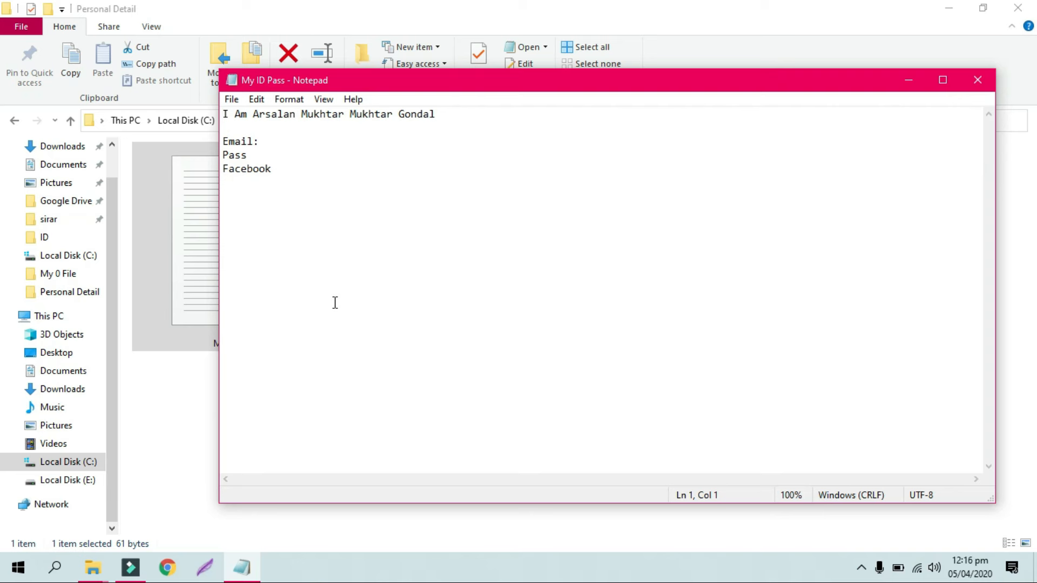
pyautogui.click(979, 85)
pyautogui.click(553, 349)
# Step: Open the security properties of the My ID Pass file and bring up the editable permissions of the Administrators group
pyautogui.click(266, 317)
pyautogui.rightClick(266, 317)
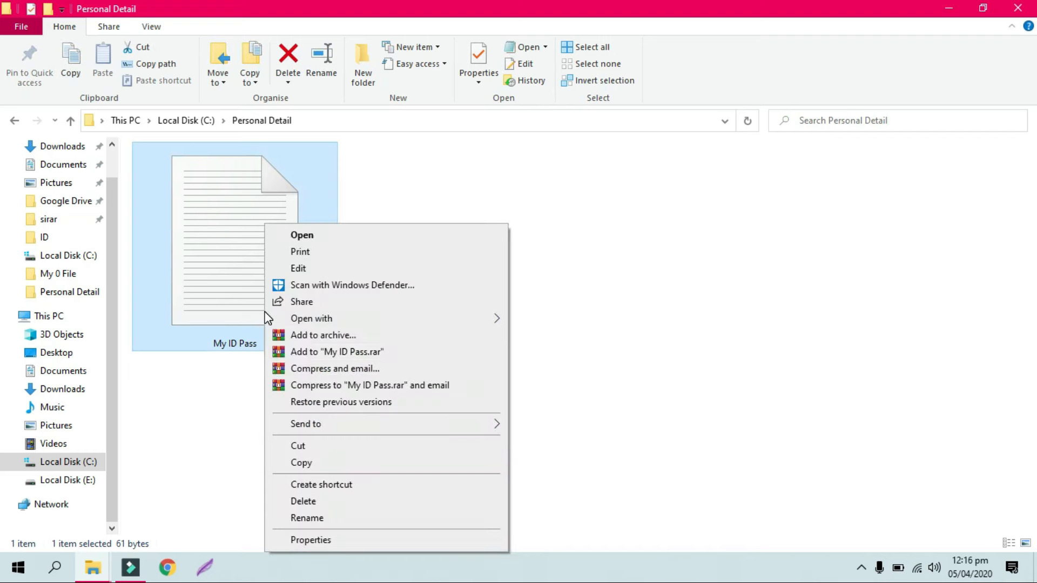
pyautogui.click(362, 540)
pyautogui.moveTo(378, 168); pyautogui.dragTo(537, 112)
pyautogui.click(492, 142)
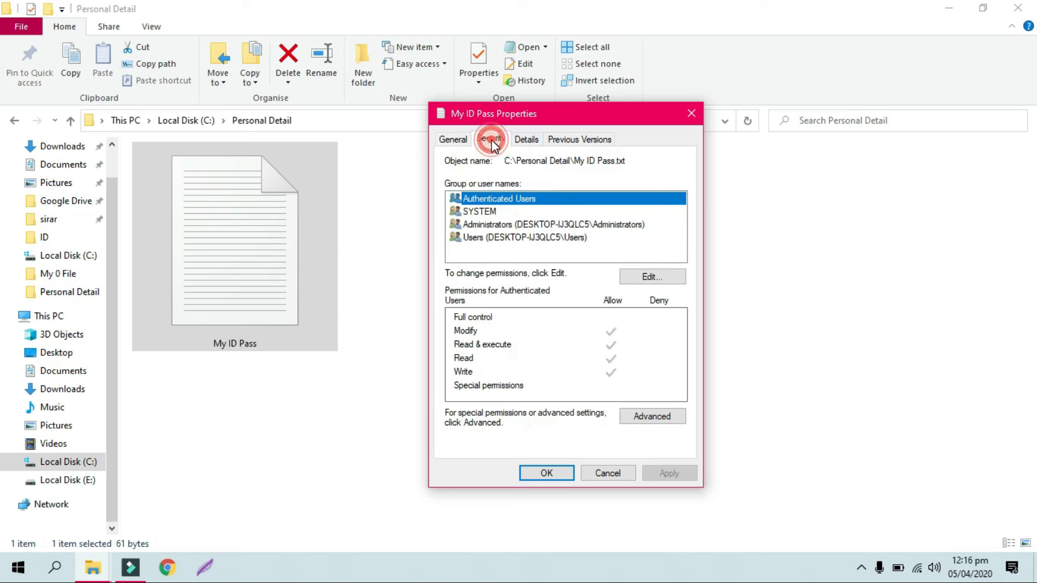
pyautogui.click(523, 229)
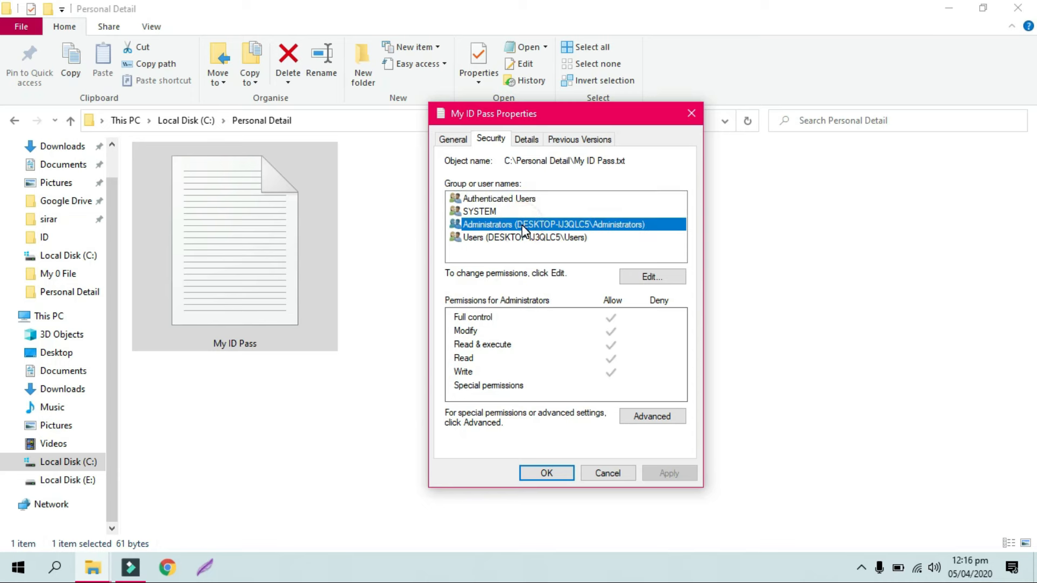
pyautogui.click(656, 278)
pyautogui.moveTo(545, 173); pyautogui.dragTo(709, 147)
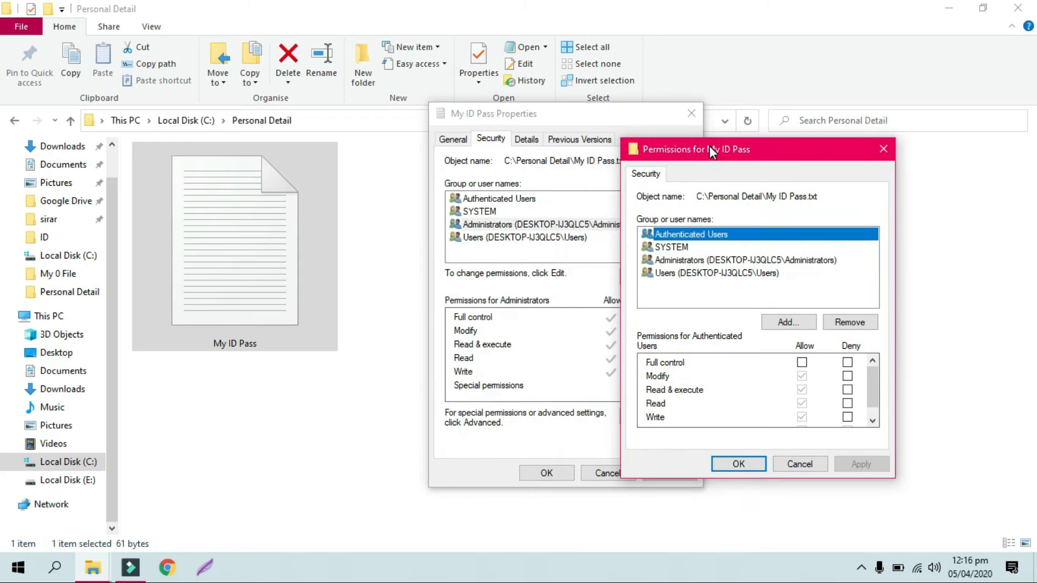
pyautogui.click(700, 262)
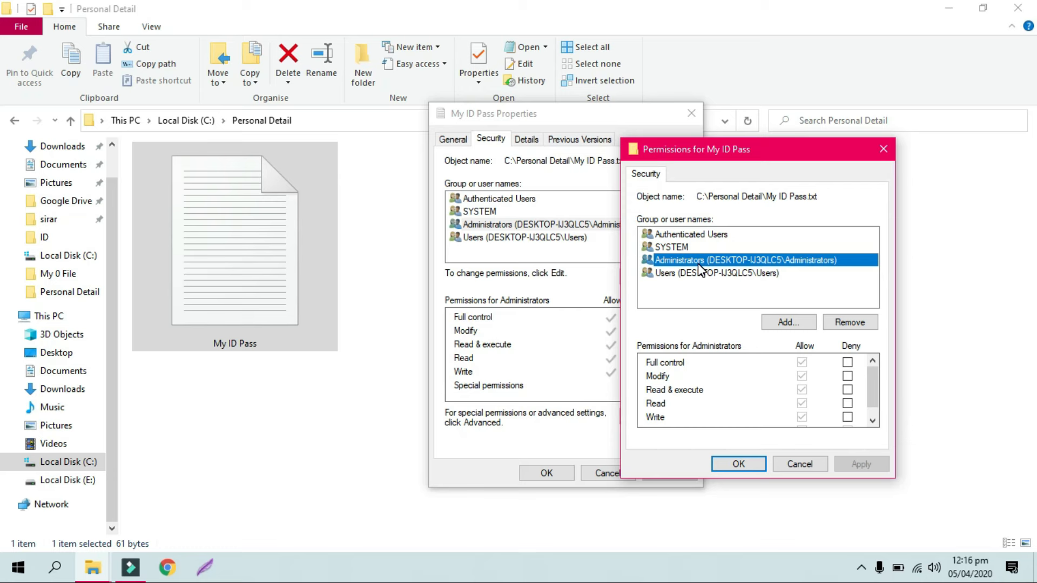
# Step: Deny Administrators Full control and all permissions down to Write on My ID Pass, confirm the deny entry and close the file's properties
pyautogui.click(848, 363)
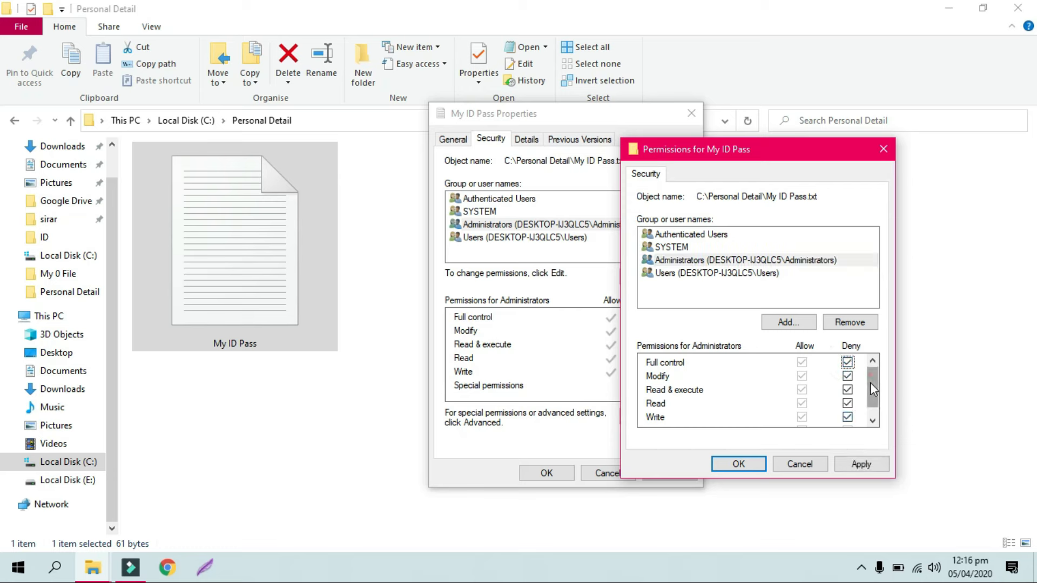
pyautogui.moveTo(878, 377)
pyautogui.mouseDown()
pyautogui.moveTo(877, 391)
pyautogui.moveTo(877, 377)
pyautogui.mouseUp()
pyautogui.click(873, 474)
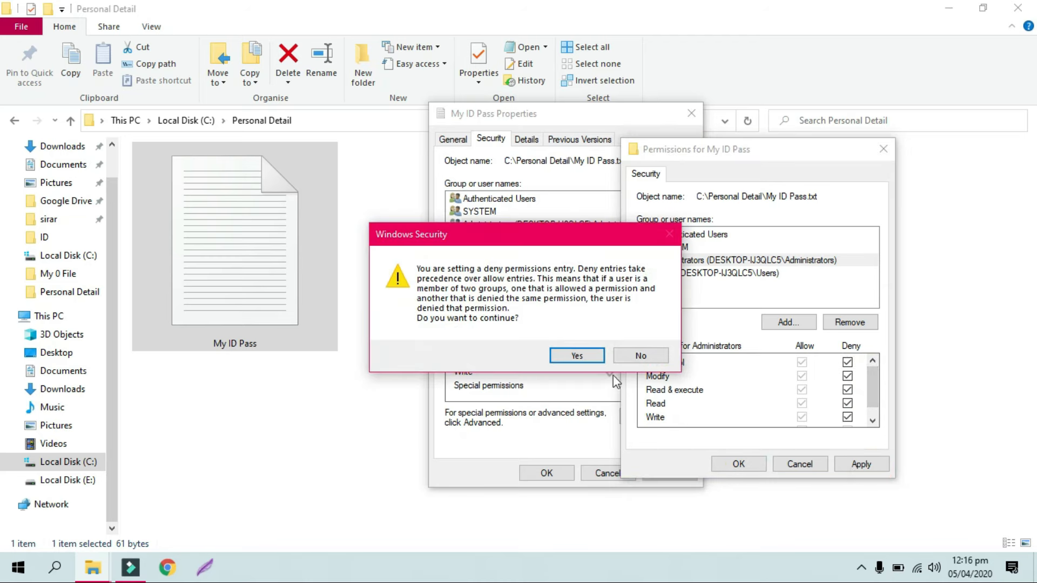
pyautogui.click(577, 356)
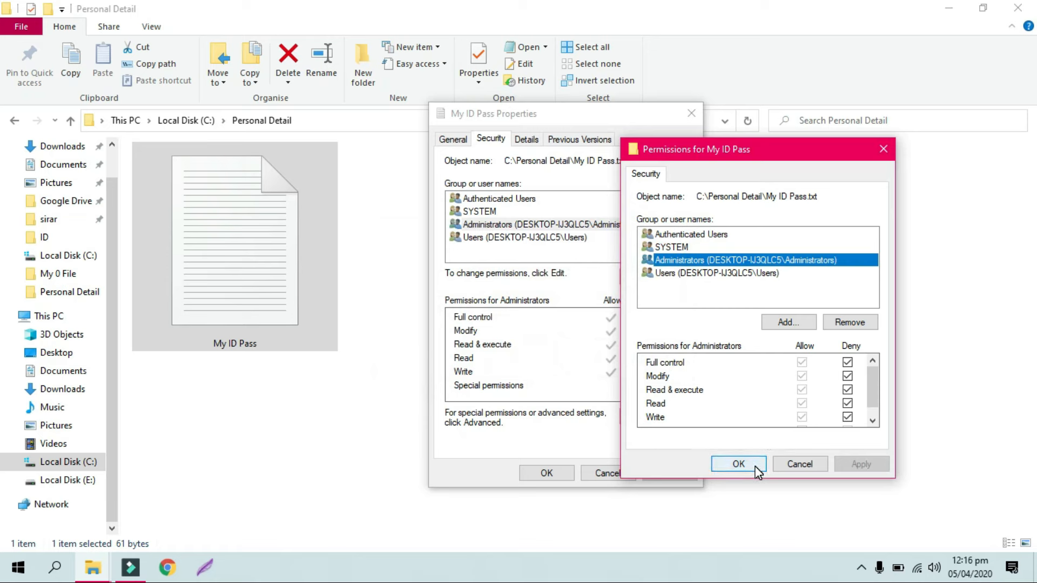
pyautogui.click(739, 465)
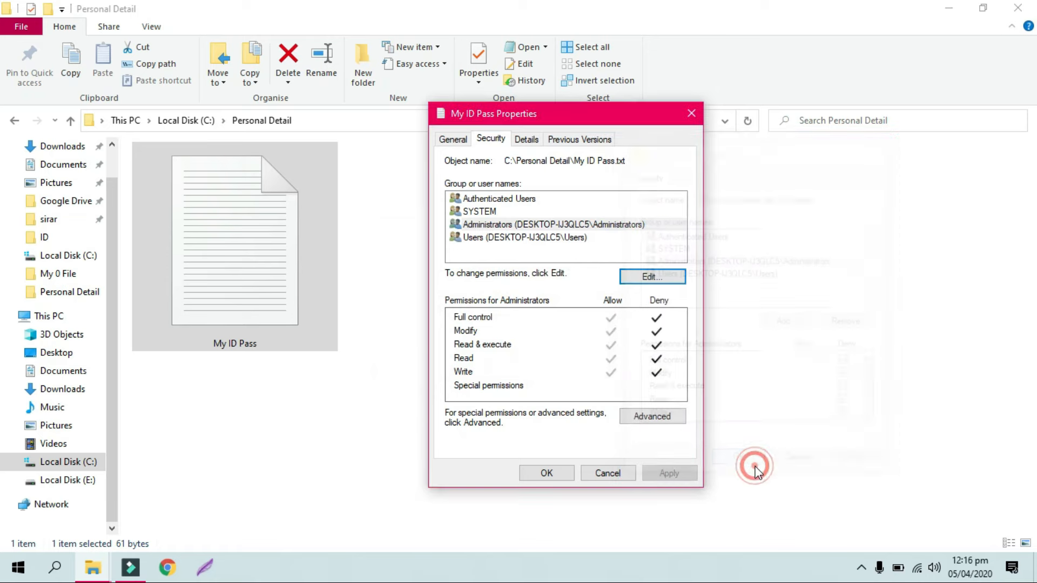
pyautogui.click(546, 473)
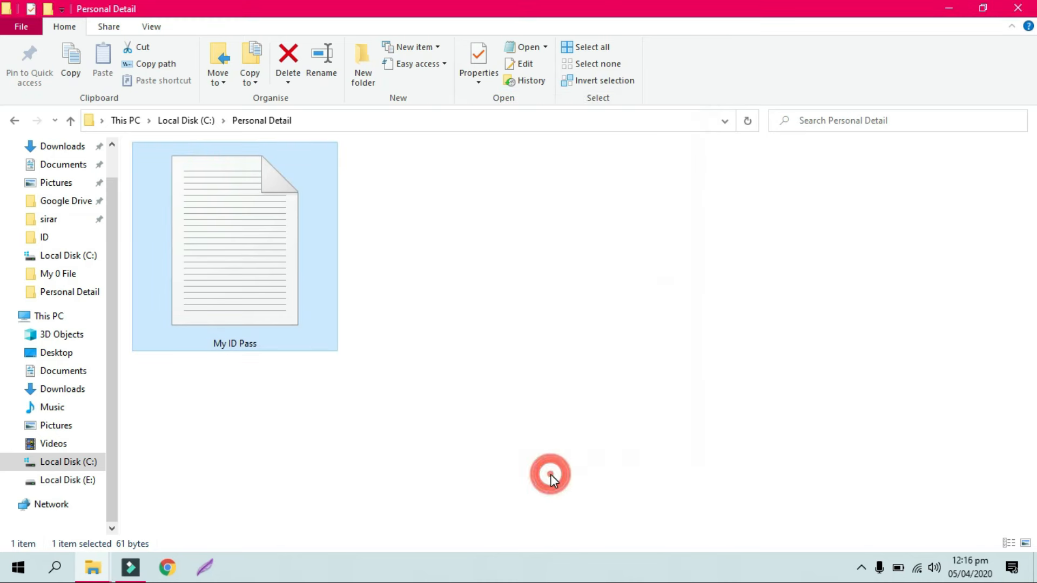
pyautogui.click(489, 325)
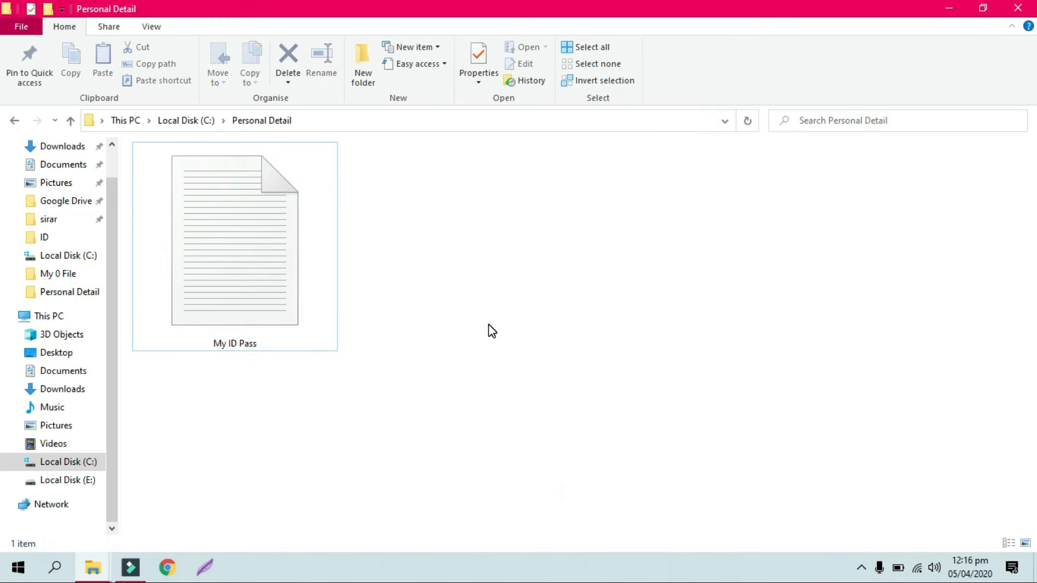
# Step: Try to open the locked My ID Pass file and dismiss the Notepad message
pyautogui.click(233, 268)
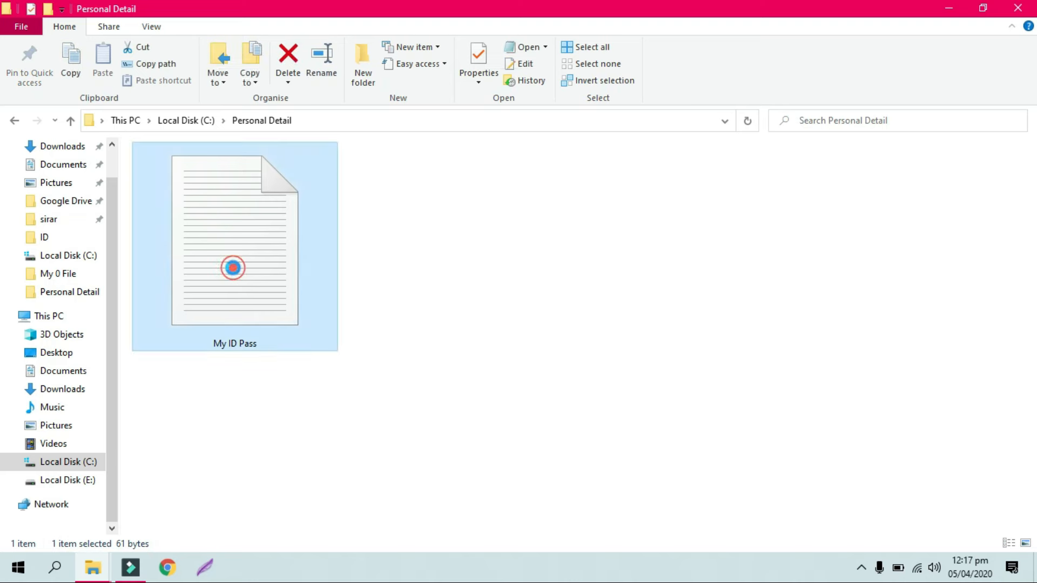
pyautogui.doubleClick(232, 268)
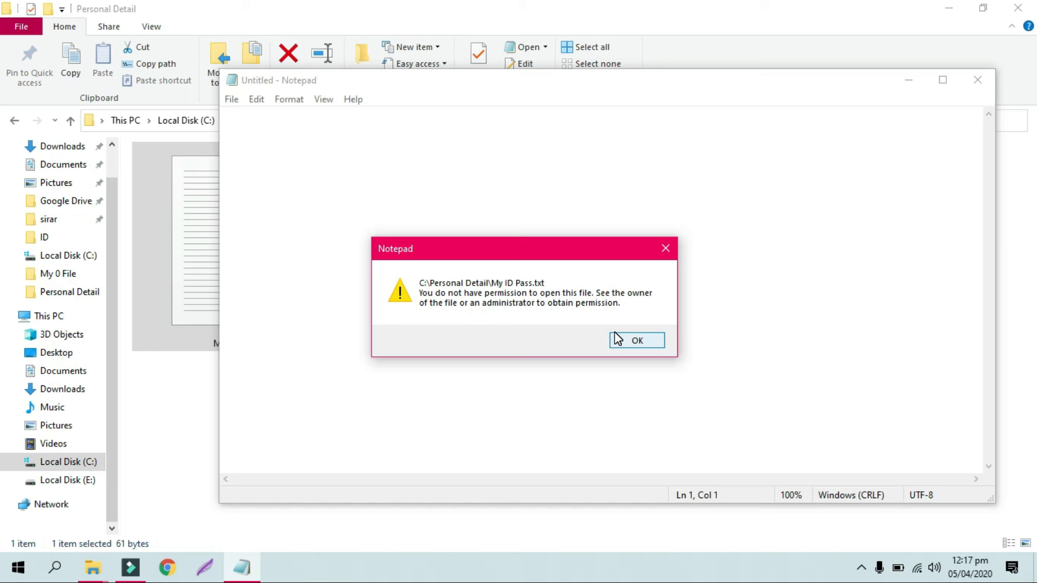
pyautogui.click(653, 340)
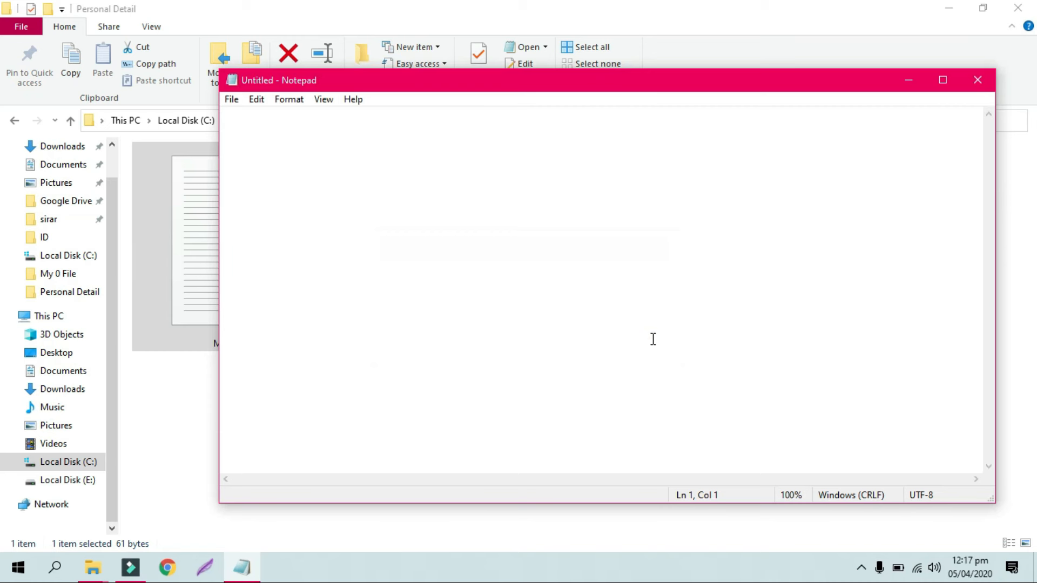
# Step: Enter the test text "fghfghfghfh" in the blank Notepad document, erase it and close the window
pyautogui.write('fghfghfghfh')
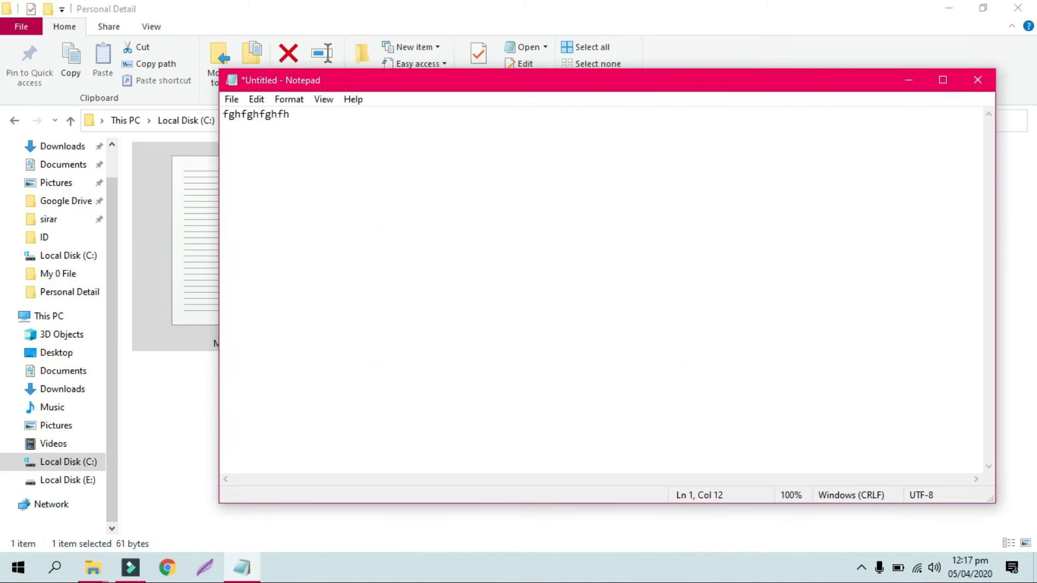
pyautogui.hotkey('ctrl', 'a')
pyautogui.press('BackSpace')
pyautogui.click(978, 80)
pyautogui.click(692, 283)
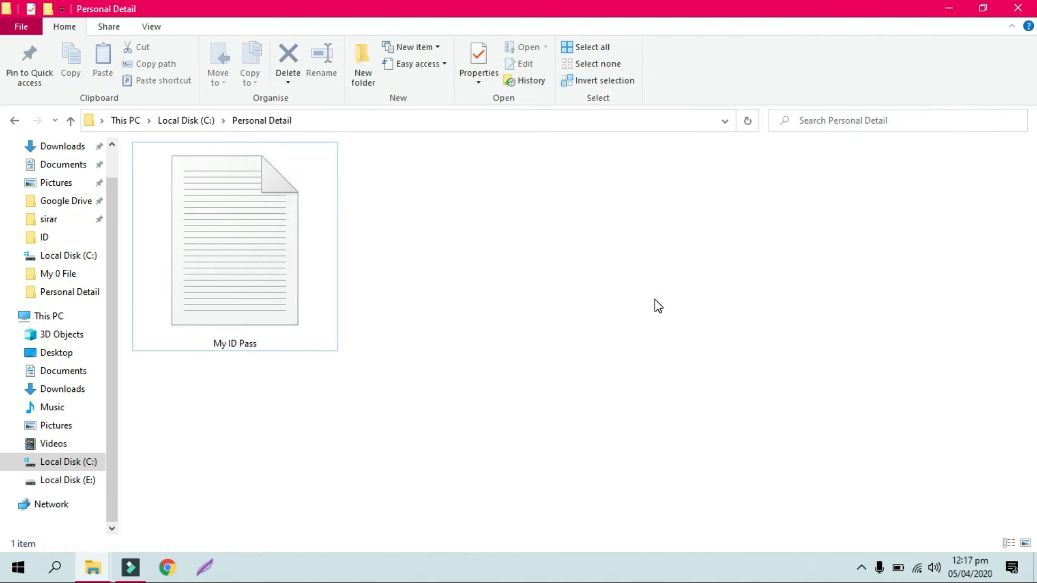
# Step: Try once more to open My ID Pass, dismiss the message and close the empty Notepad window
pyautogui.doubleClick(260, 272)
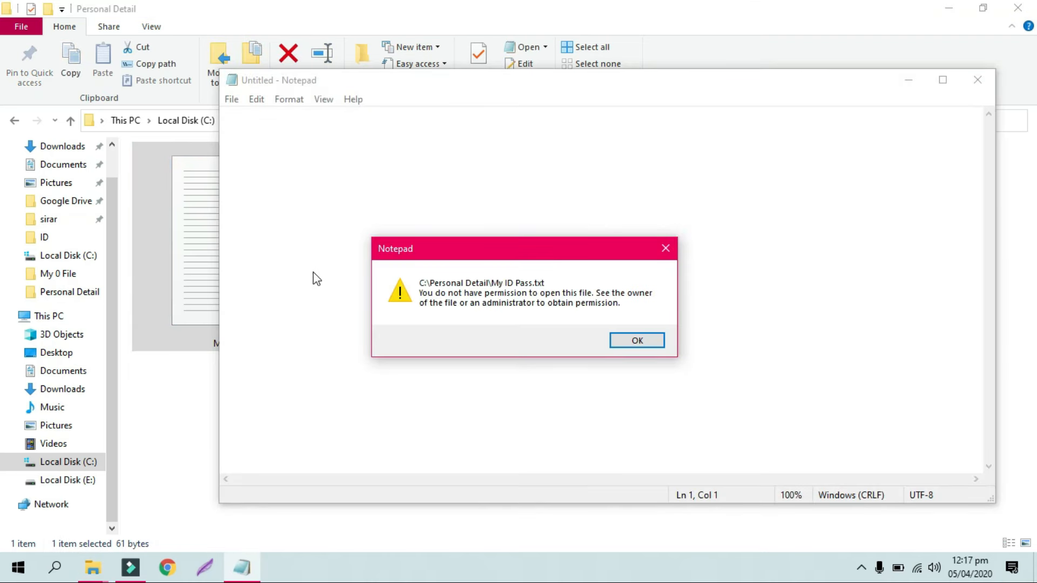
pyautogui.click(648, 347)
pyautogui.click(977, 80)
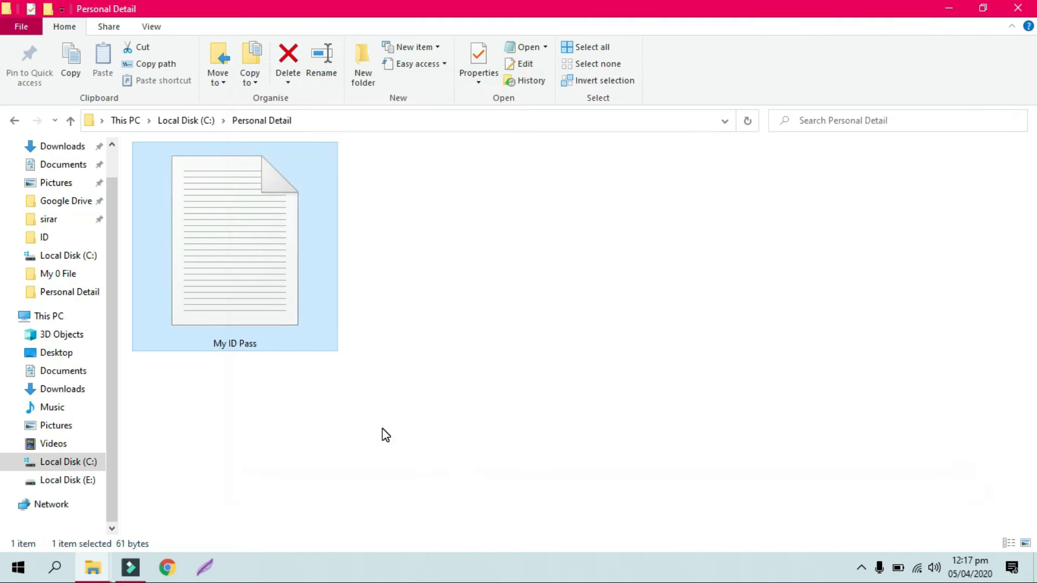
# Step: Reopen the security properties of My ID Pass and select Administrators in its editable permissions
pyautogui.rightClick(271, 329)
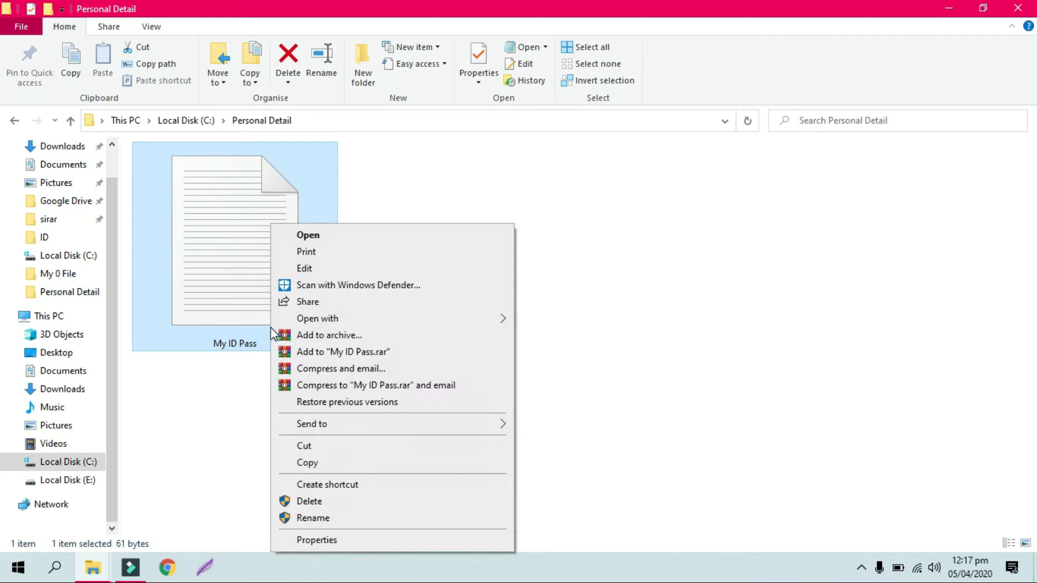
pyautogui.click(358, 540)
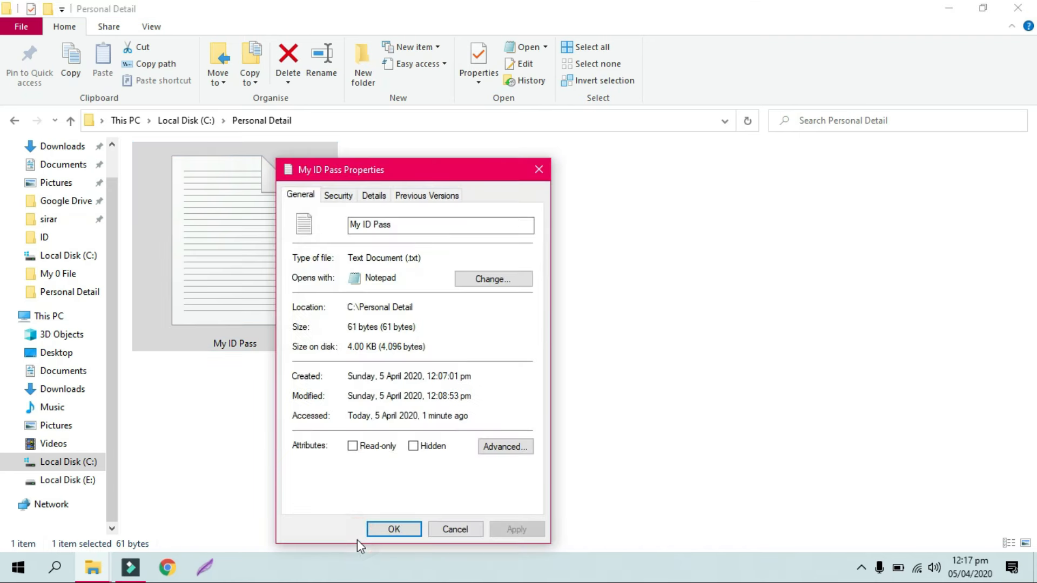
pyautogui.moveTo(420, 169); pyautogui.dragTo(640, 139)
pyautogui.click(559, 160)
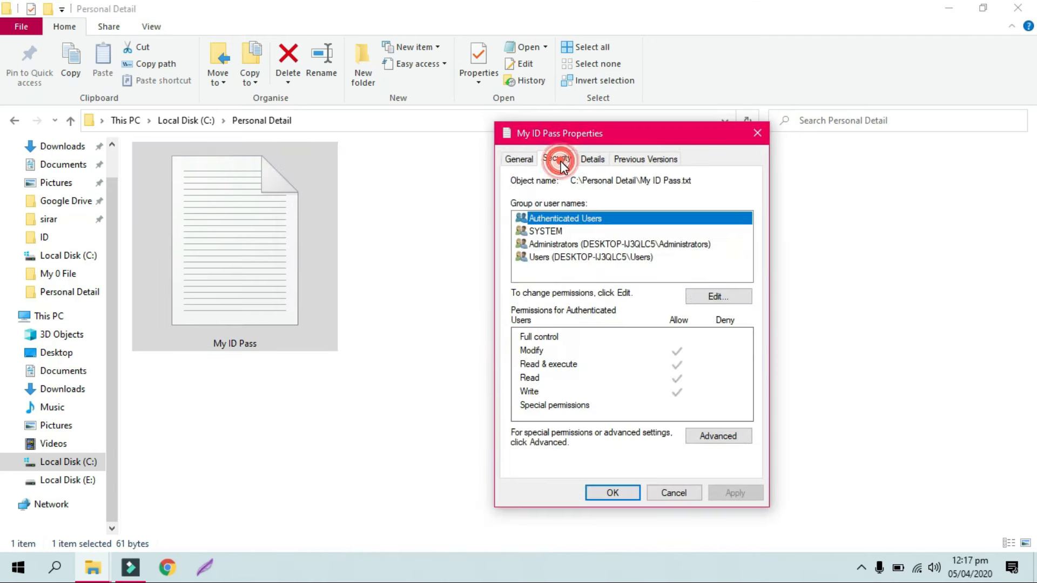
pyautogui.click(577, 246)
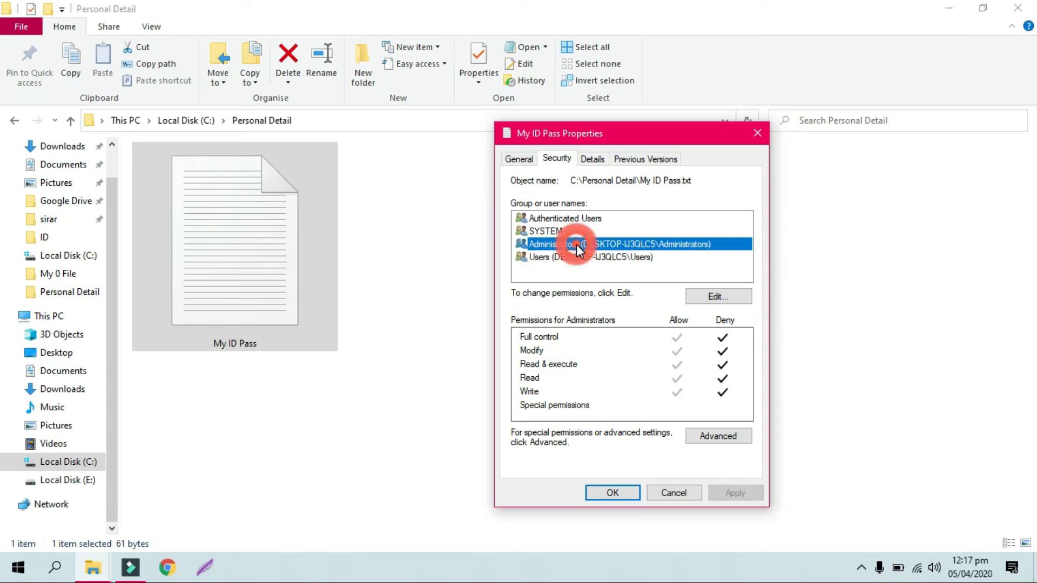
pyautogui.click(727, 298)
pyautogui.moveTo(669, 193); pyautogui.dragTo(689, 152)
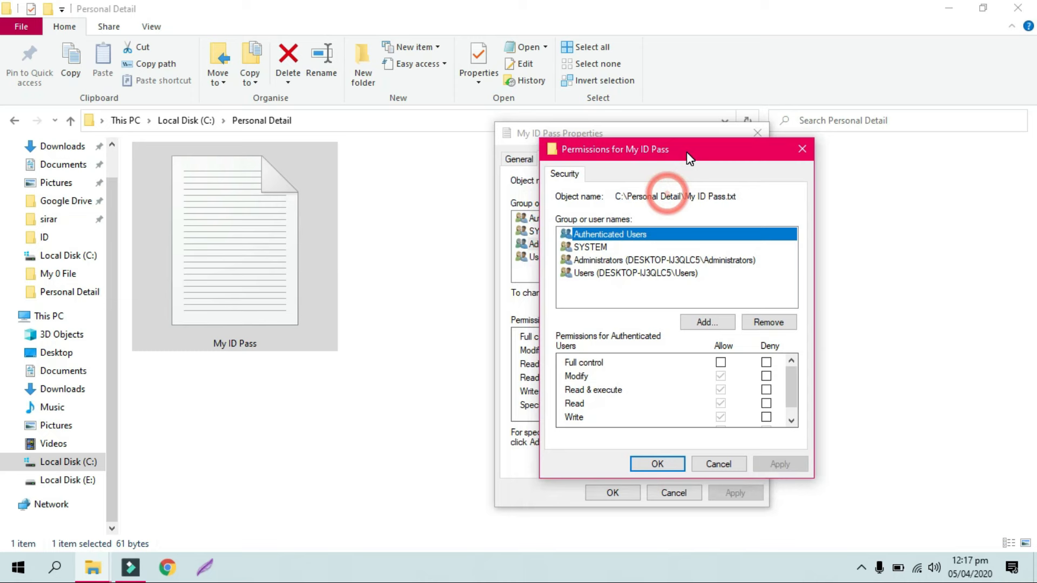
pyautogui.click(673, 262)
# Step: Clear the Administrators' Deny permissions from Full control through Write on My ID Pass, apply the change and close the file's properties
pyautogui.click(767, 362)
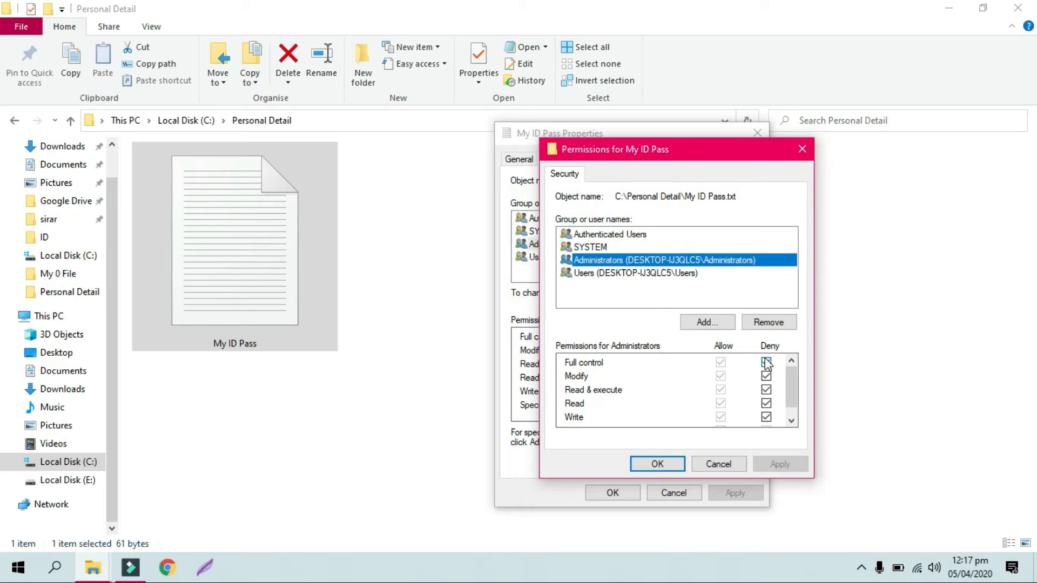
pyautogui.click(766, 363)
pyautogui.click(766, 376)
pyautogui.click(766, 390)
pyautogui.click(767, 404)
pyautogui.click(767, 416)
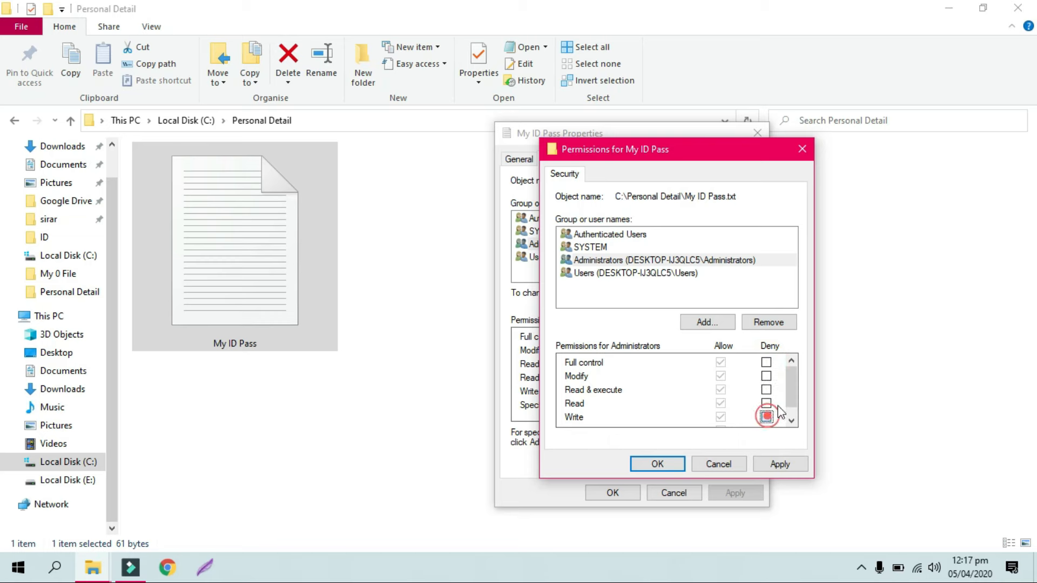
pyautogui.scroll(-1, 781, 411)
pyautogui.click(780, 464)
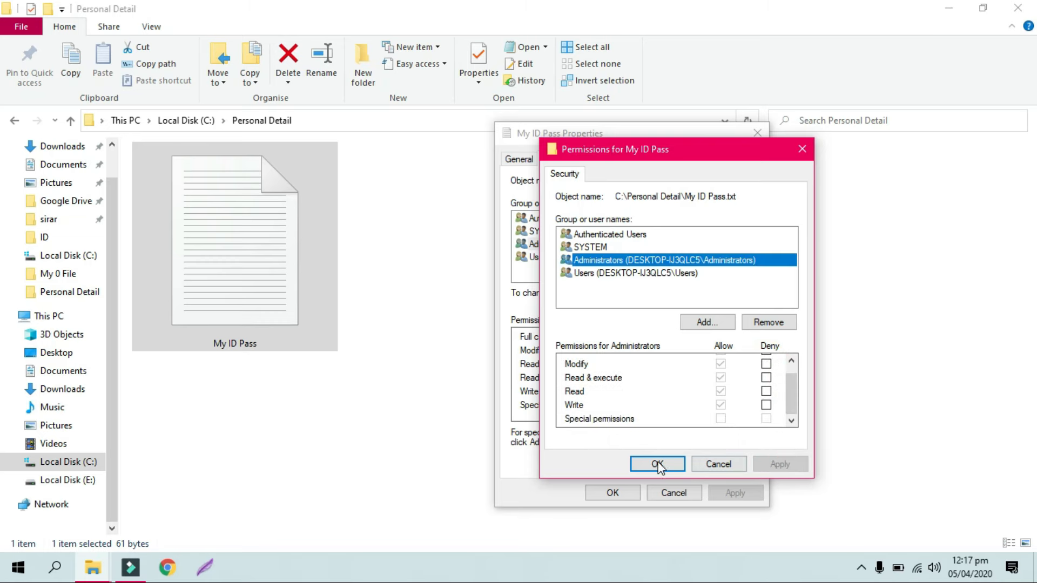
pyautogui.click(657, 464)
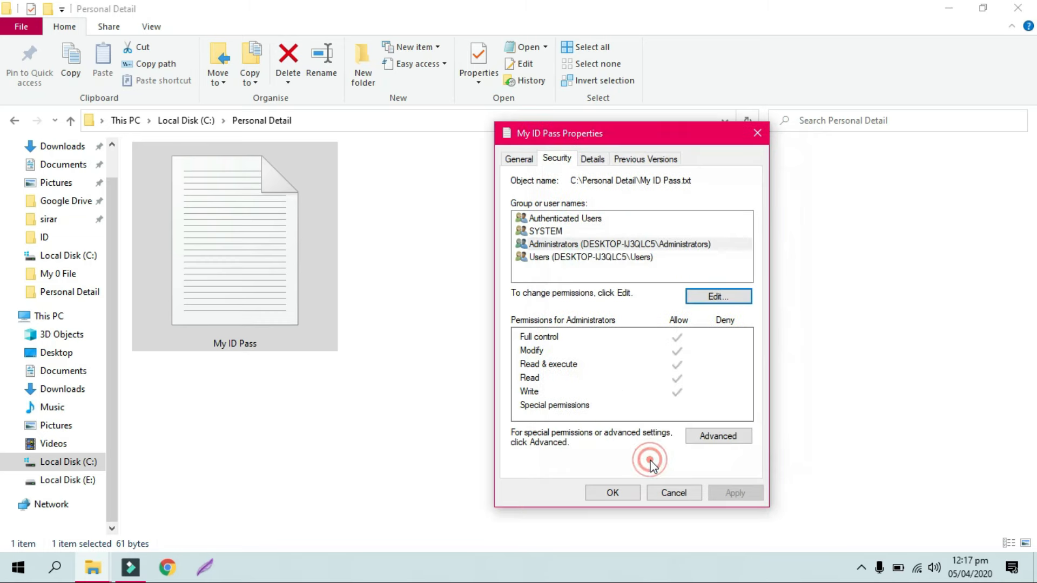
pyautogui.click(613, 492)
# Step: Open the My ID Pass file to check access to its contents
pyautogui.click(495, 373)
pyautogui.click(269, 277)
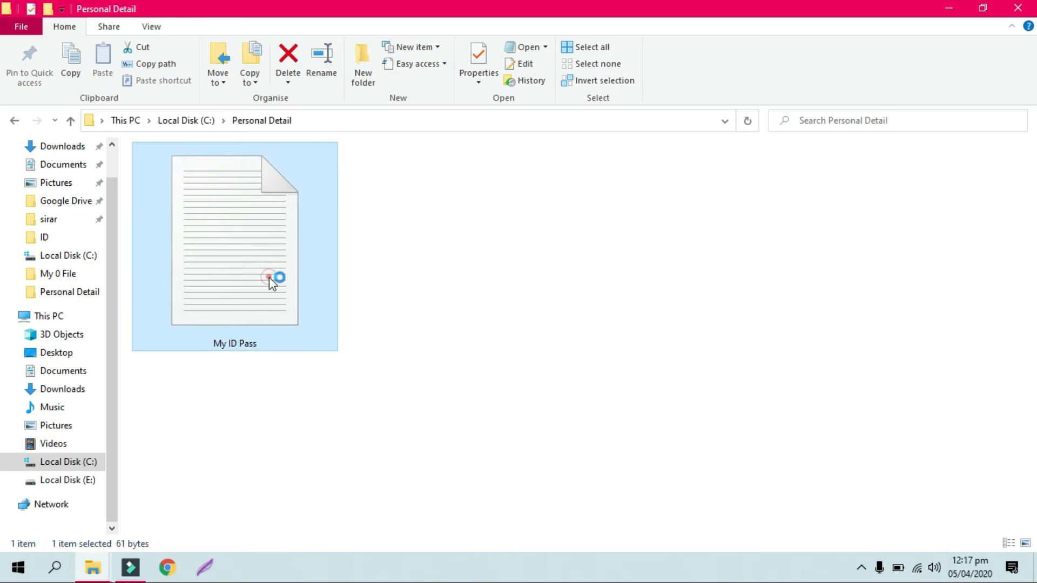